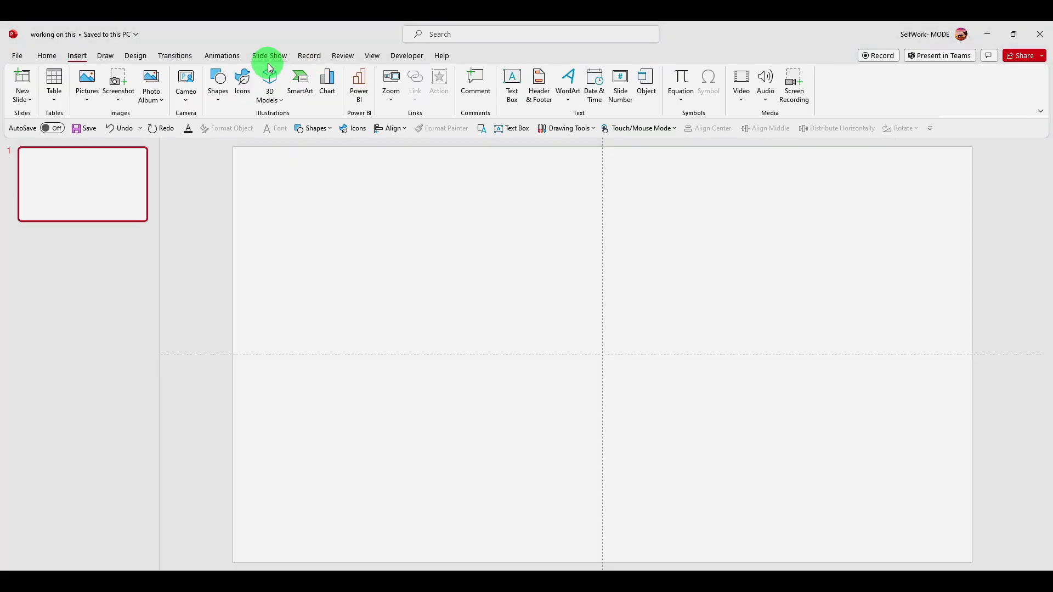
Draw a tall rectangle about 3.33" wide and 6.83" high near the blank slide's right edge.
click(218, 94)
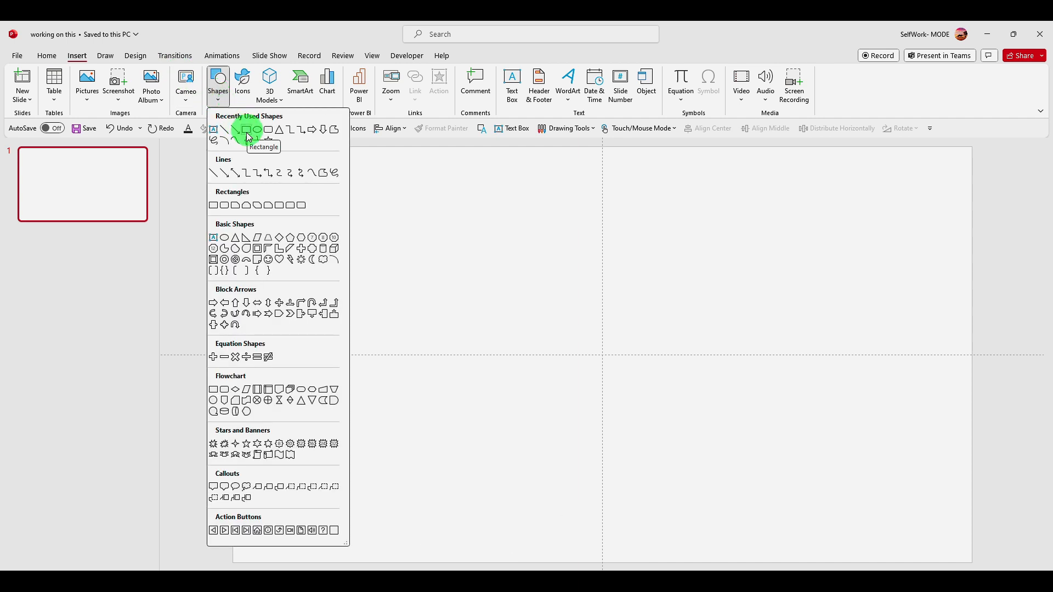
click(219, 207)
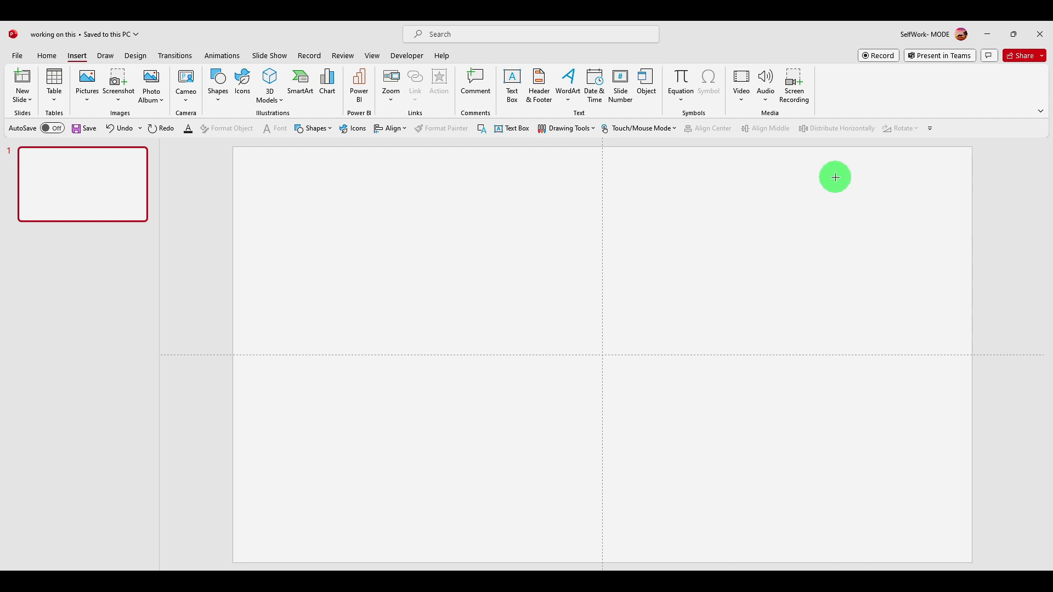
drag(773, 166, 958, 546)
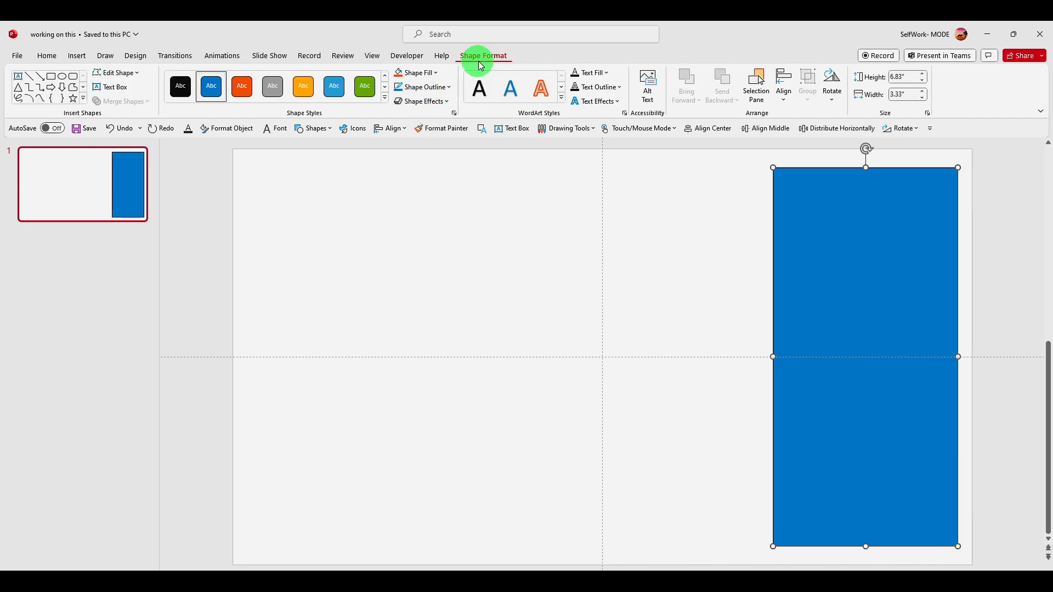
Change the rectangle to a rounded rectangle and increase its corner rounding until the ends are strongly curved.
click(116, 73)
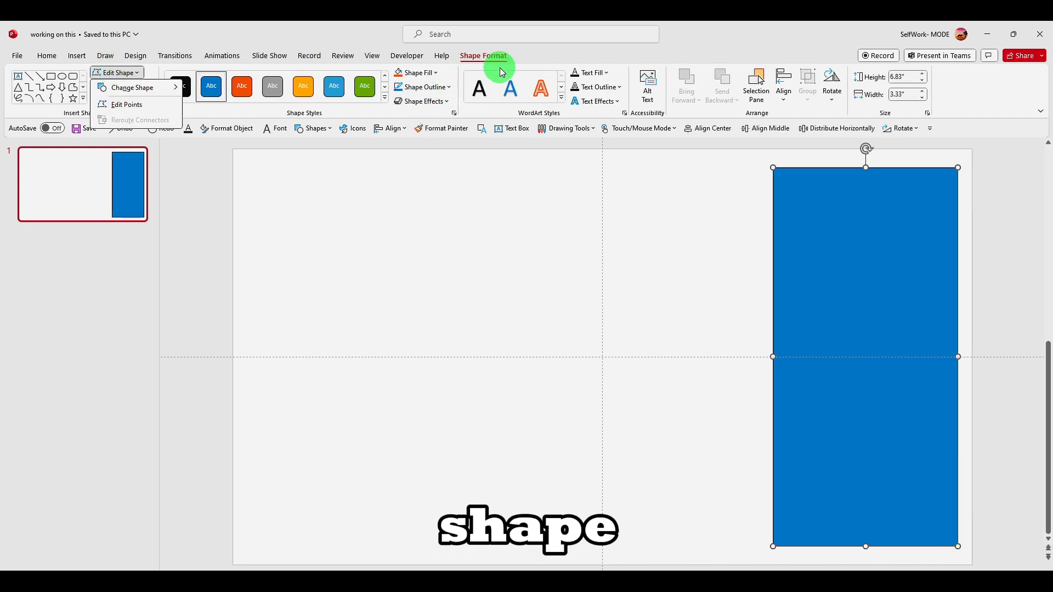
click(119, 89)
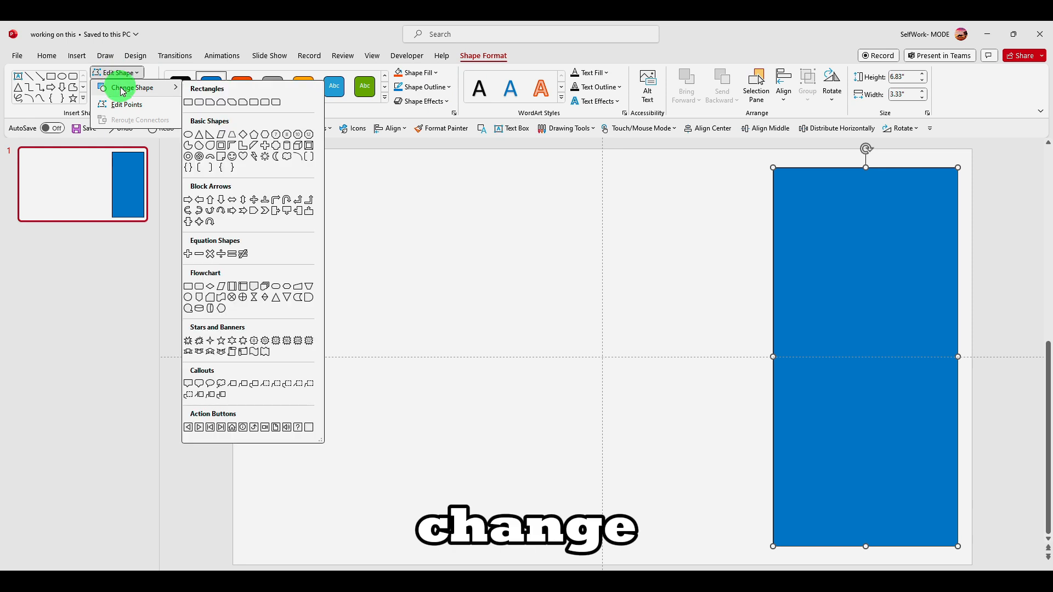
click(204, 104)
drag(806, 171, 843, 167)
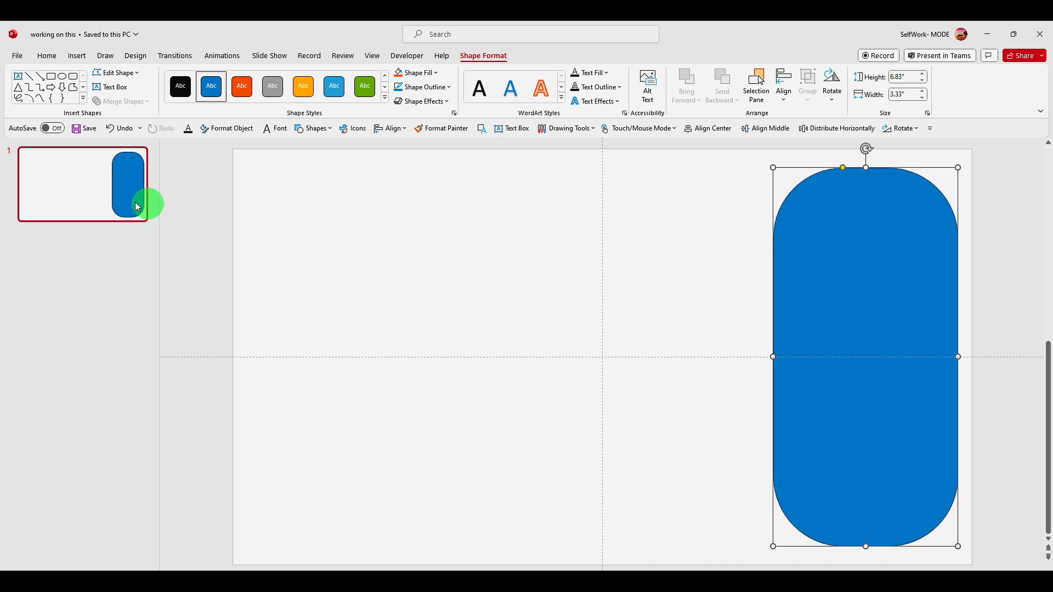
Duplicate the slide and widen the copy's rounded rectangle leftward past the slide centre, readjusting its corner rounding.
right_click(88, 192)
click(119, 300)
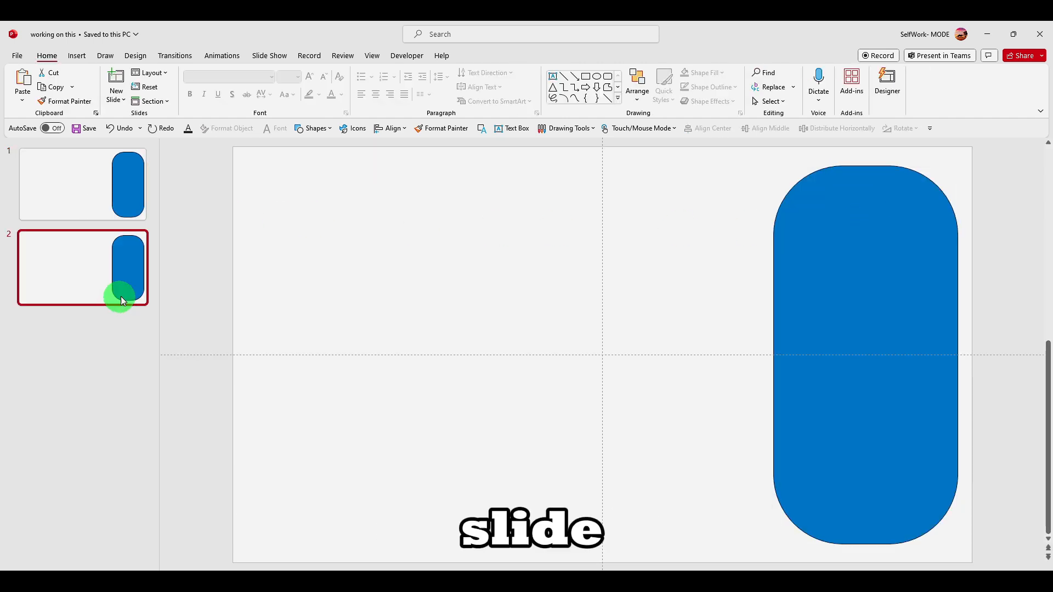
click(783, 279)
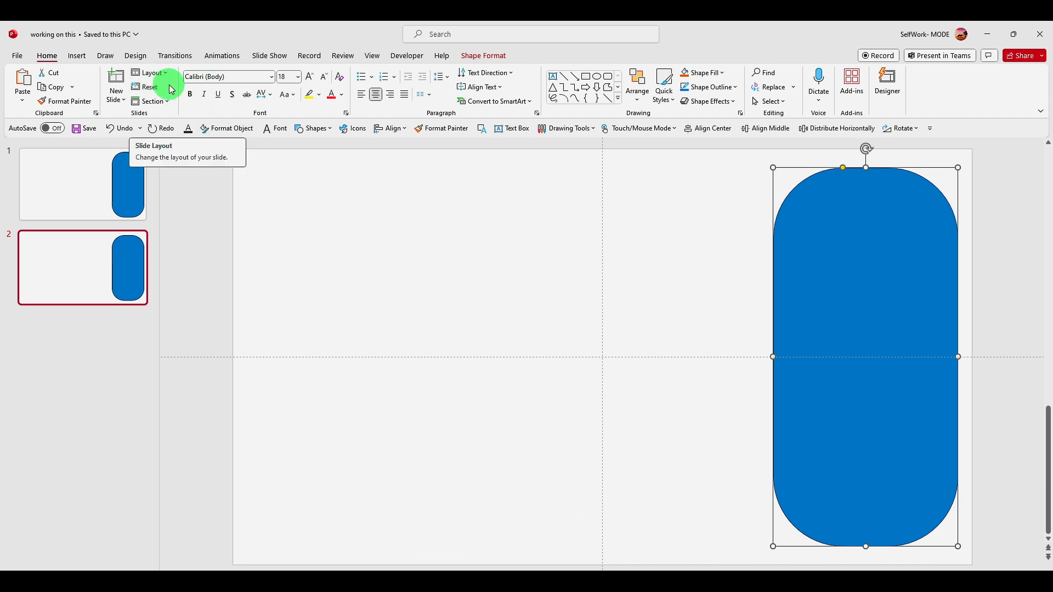
drag(773, 356, 418, 326)
drag(572, 169, 477, 181)
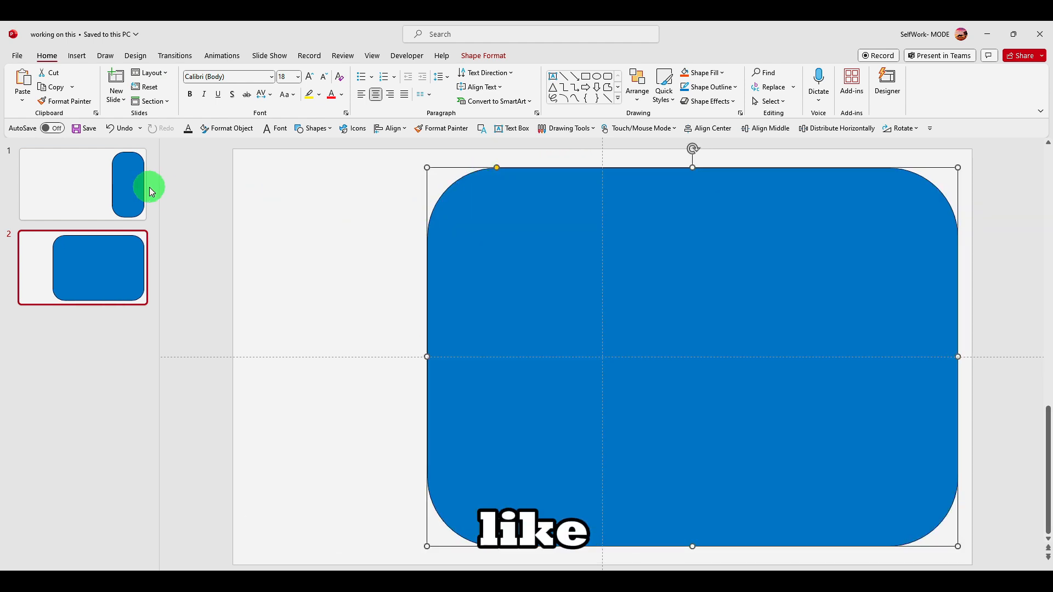
Give the rounded rectangle on slide 1 a mouse-over action that hyperlinks to Slide 2.
click(125, 185)
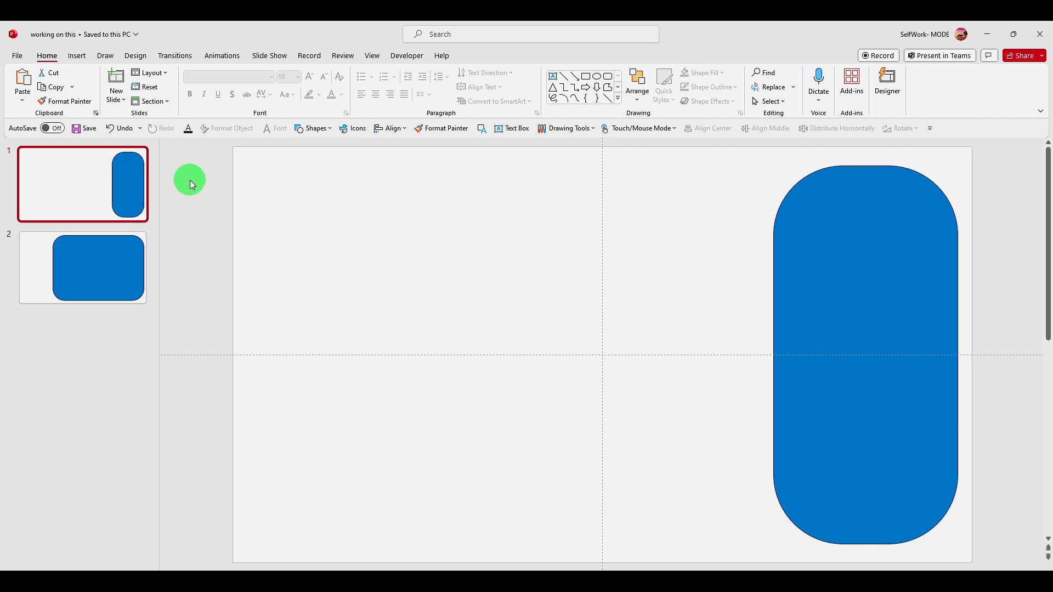
click(809, 238)
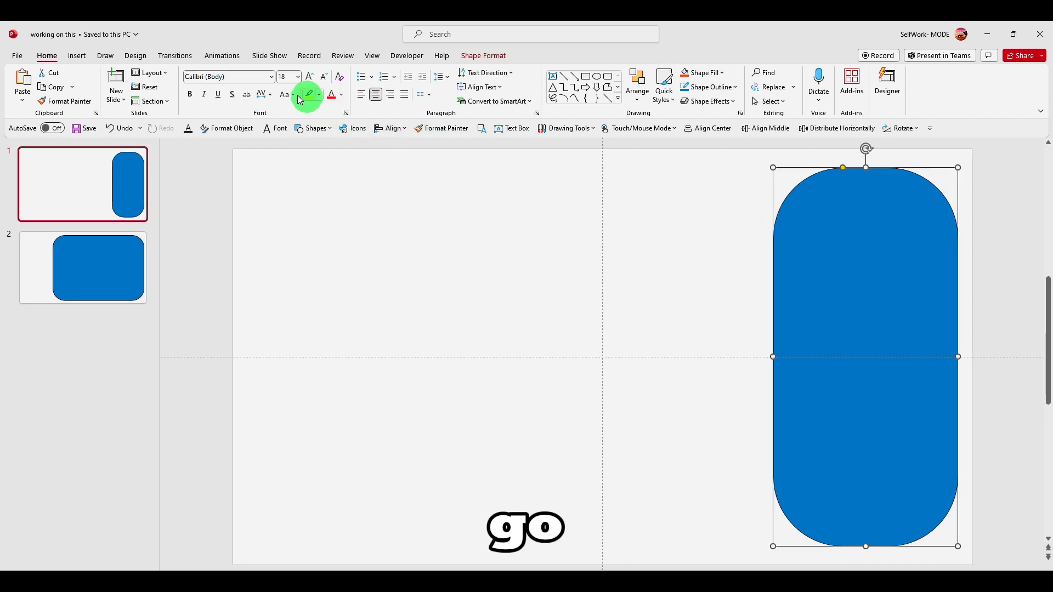
click(76, 56)
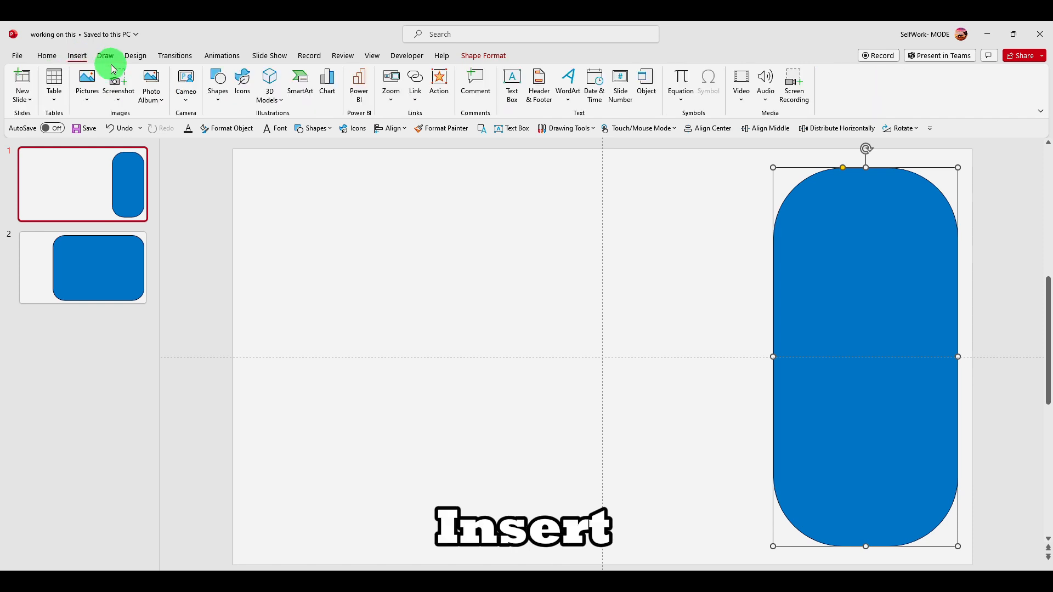
click(436, 88)
click(494, 226)
click(486, 254)
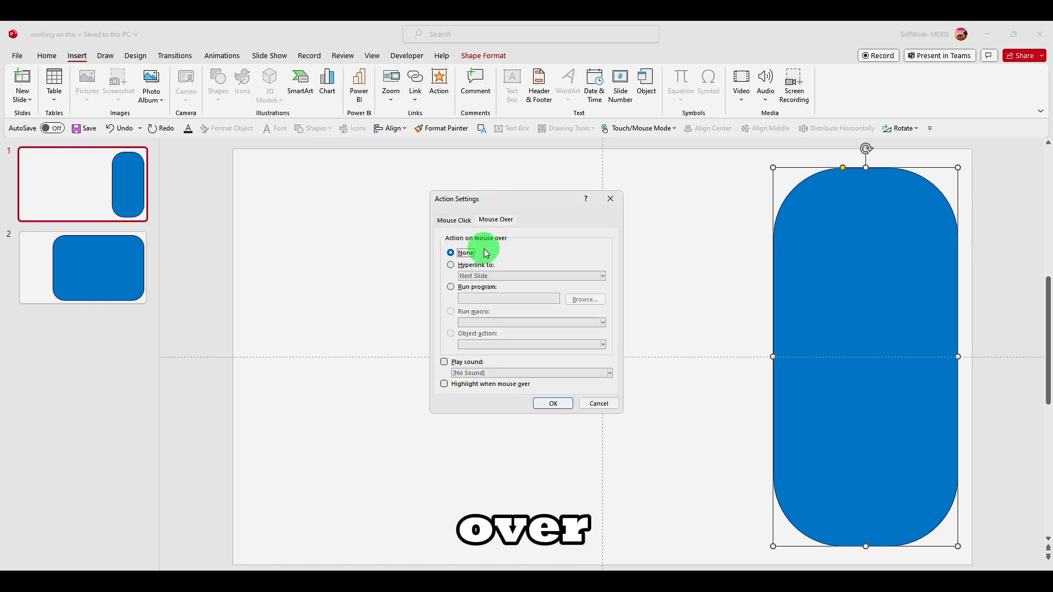
click(473, 278)
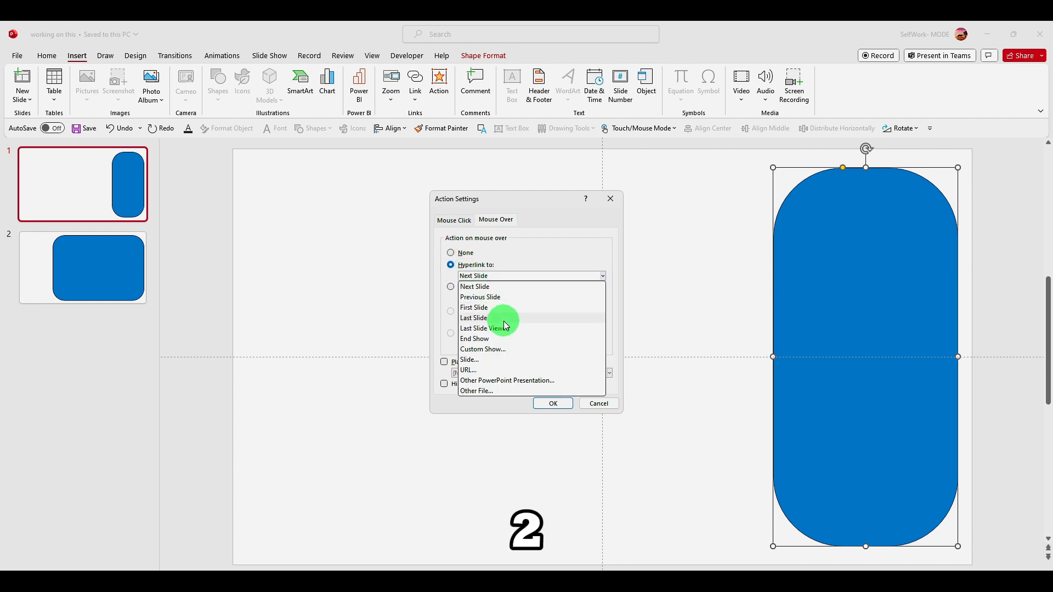
click(500, 356)
click(415, 265)
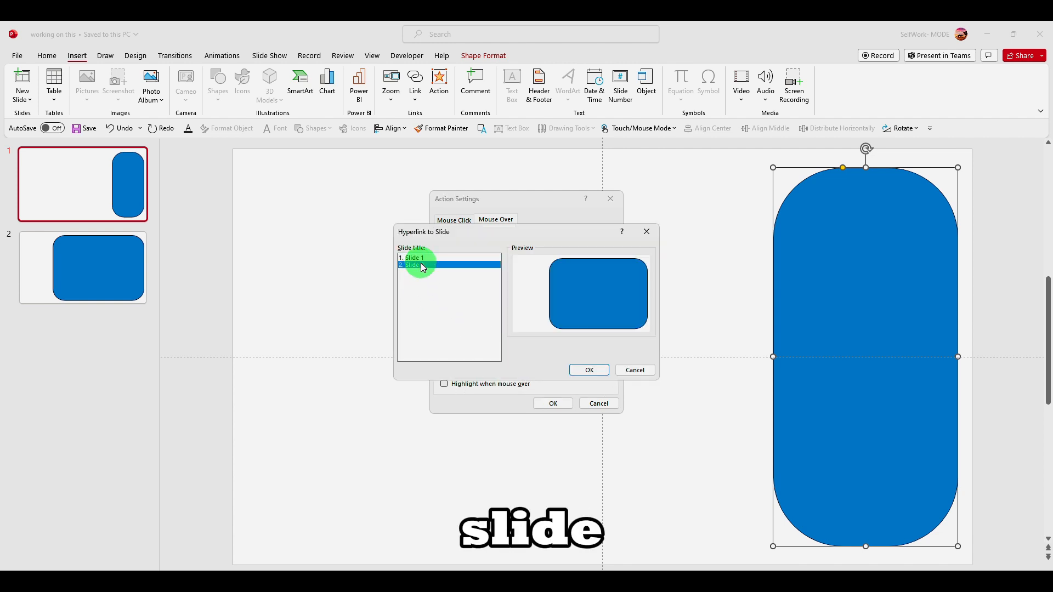
click(574, 370)
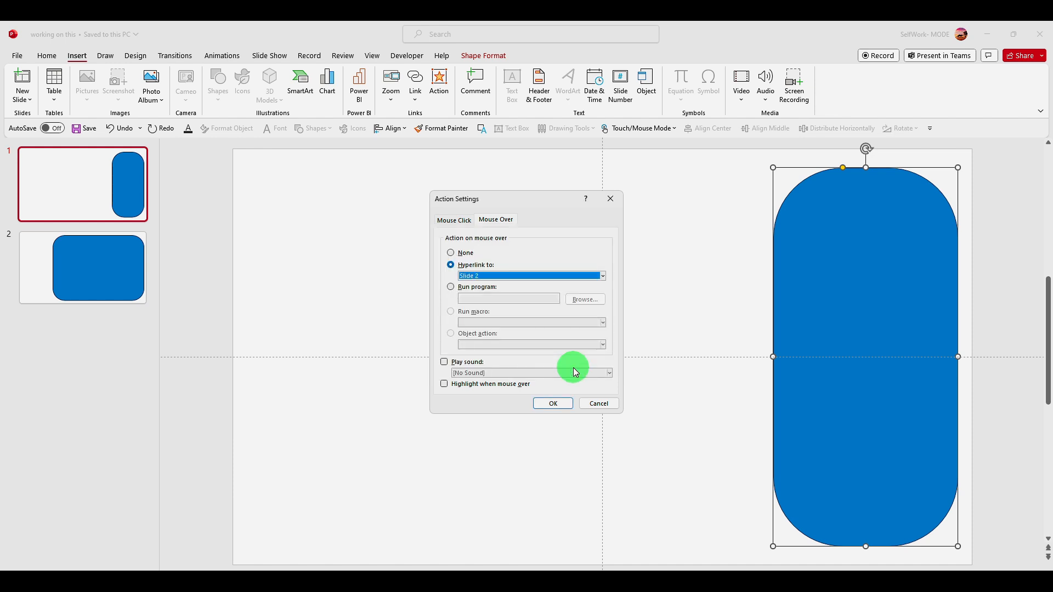
click(559, 406)
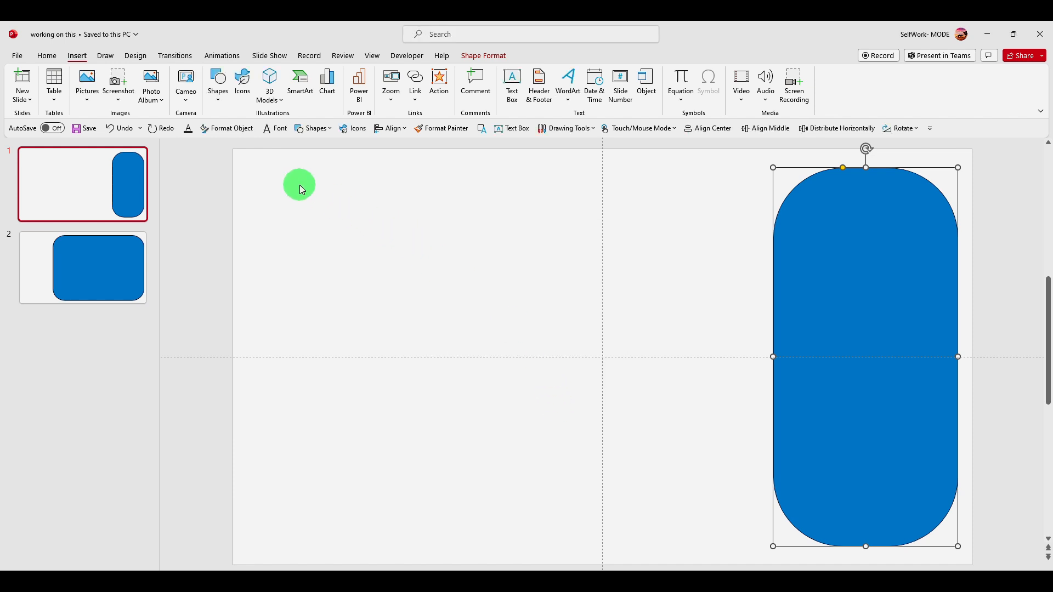
Run the slide show from slide 1 to test the shape's mouse-over link, and dismiss the rehearsal tip.
click(259, 57)
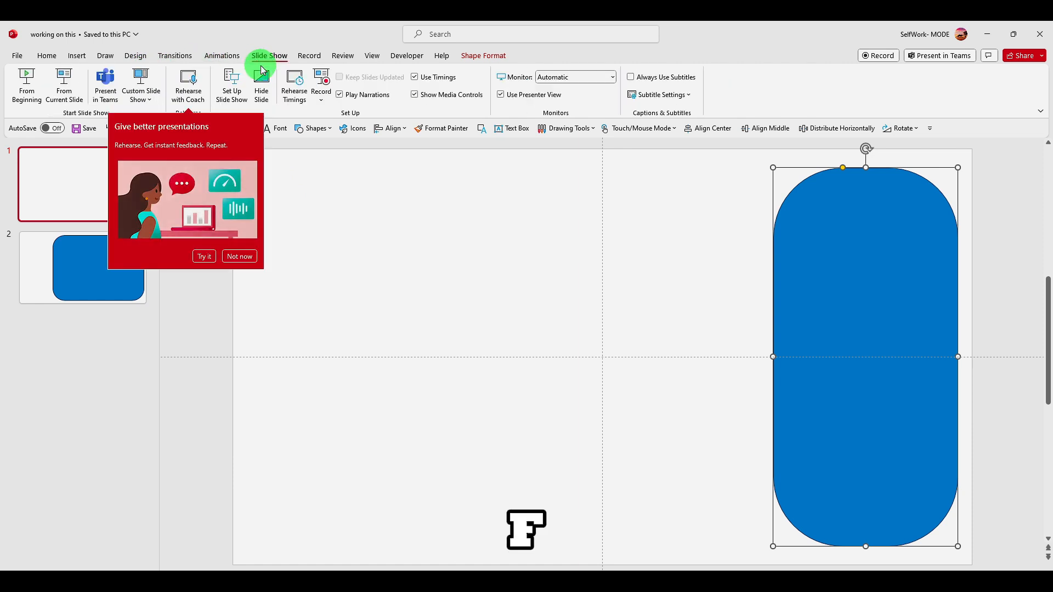
key(shift+F5)
click(609, 148)
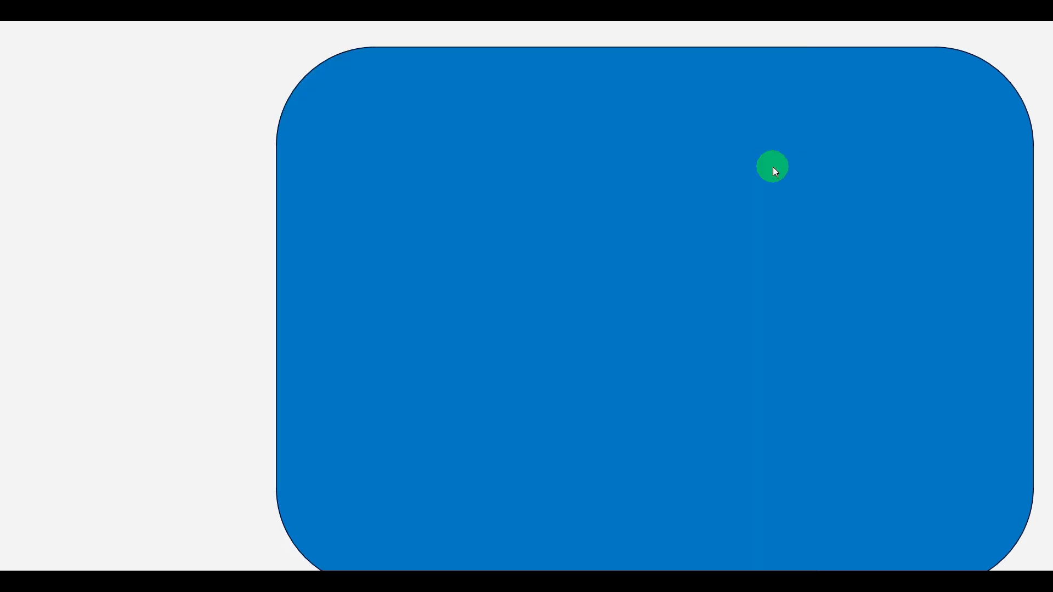
key(Escape)
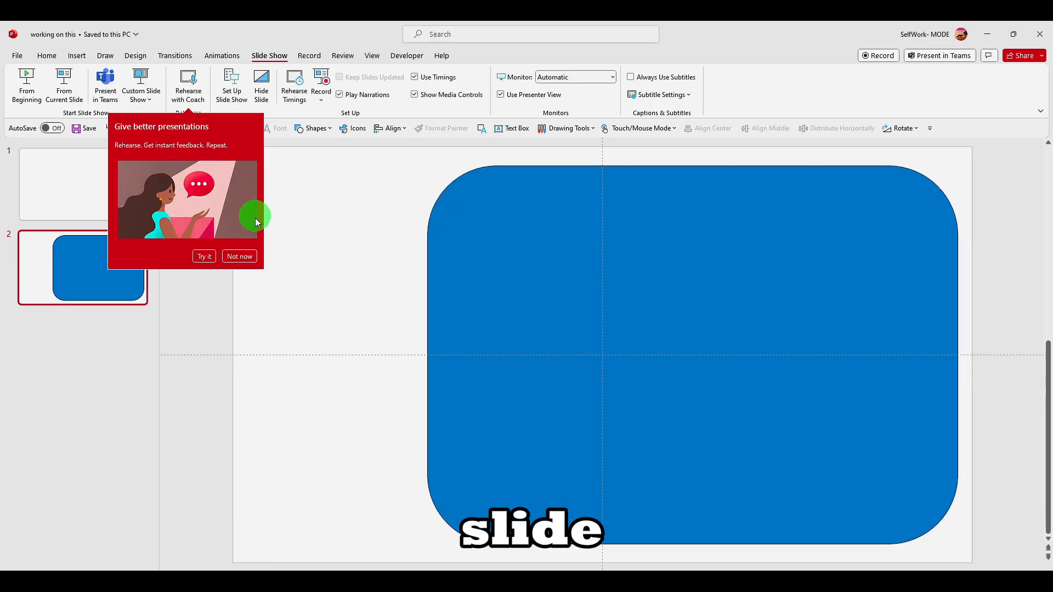
click(249, 261)
click(110, 205)
click(109, 247)
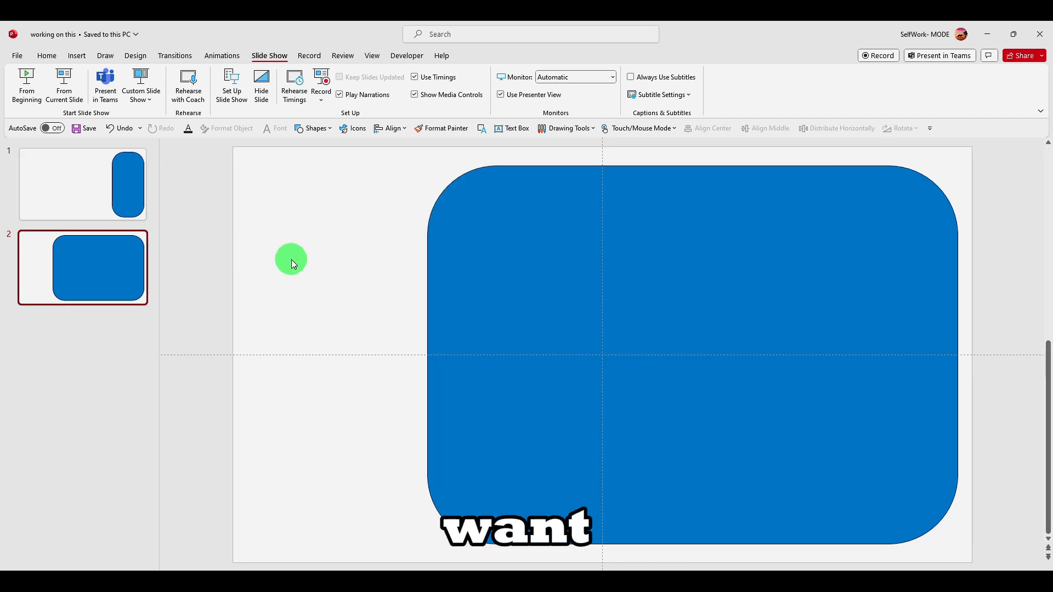
click(140, 190)
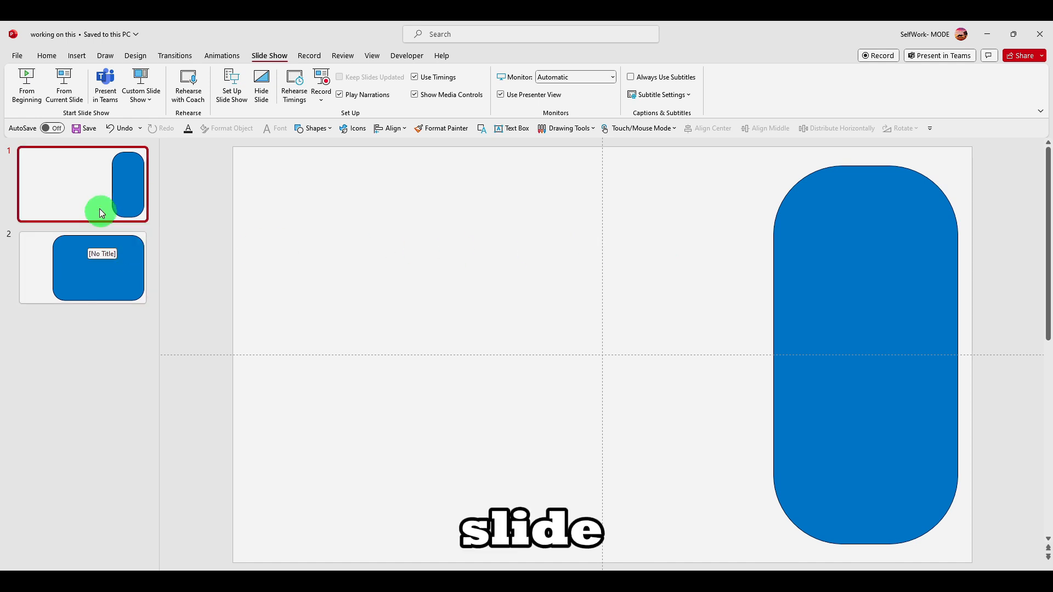
click(107, 252)
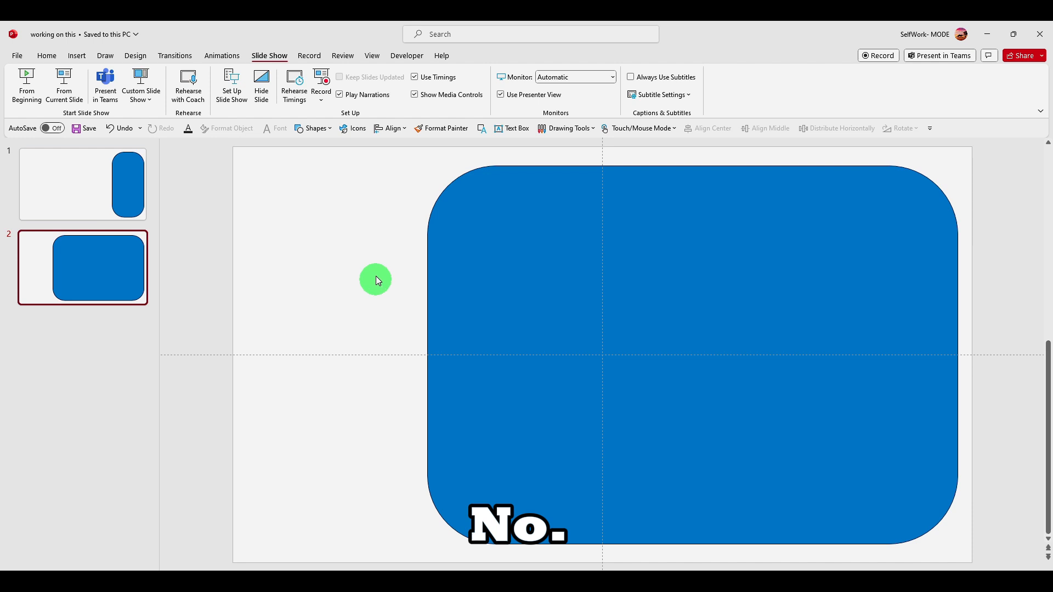
Cover slide 1 with a 13.33" by 7.5" rectangle and send it to the back behind the rounded rectangle.
click(97, 200)
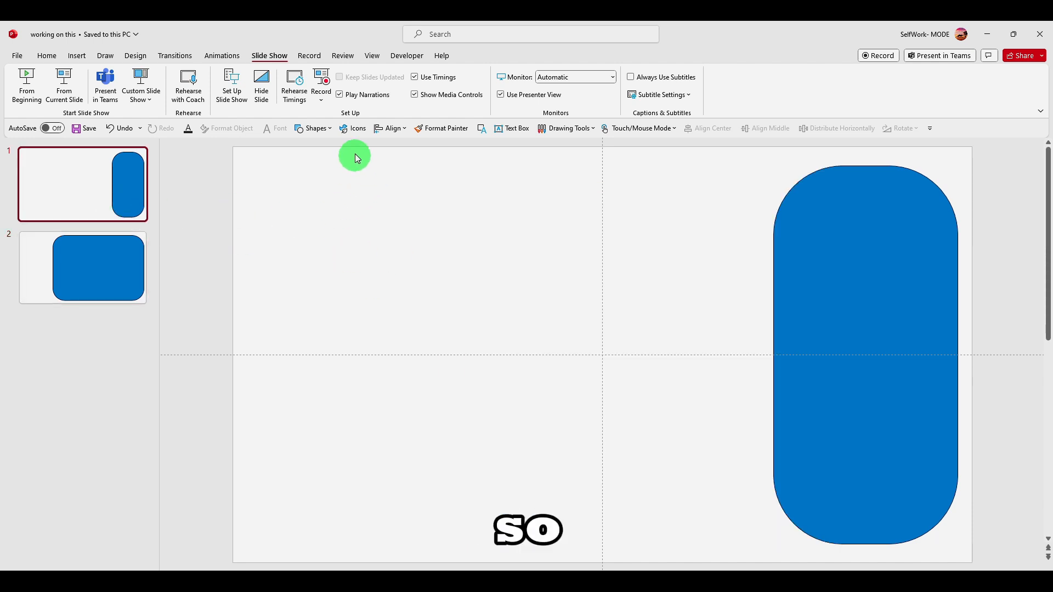
click(316, 129)
click(332, 158)
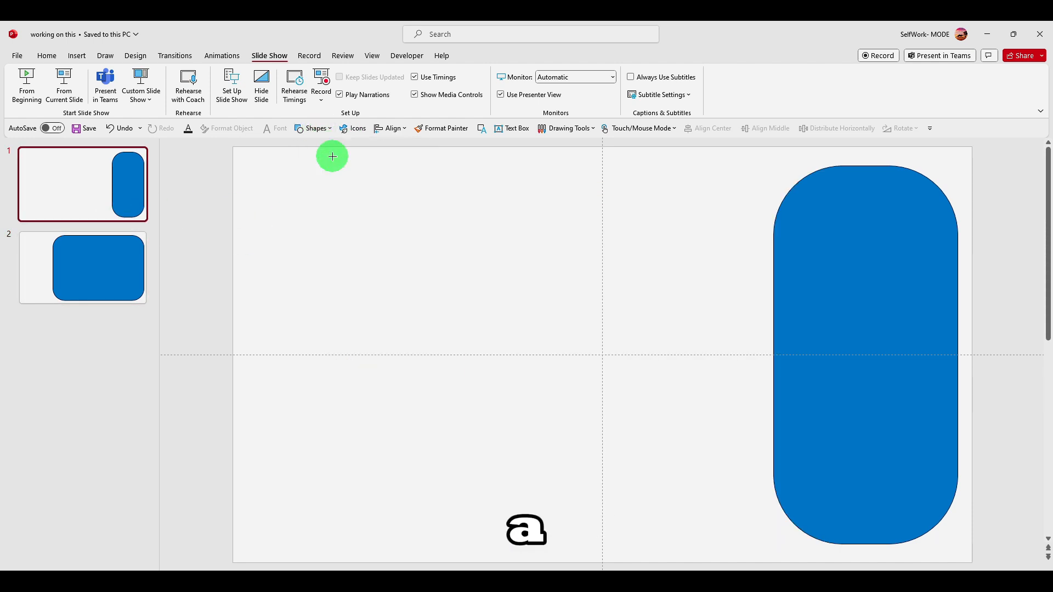
drag(233, 147, 971, 562)
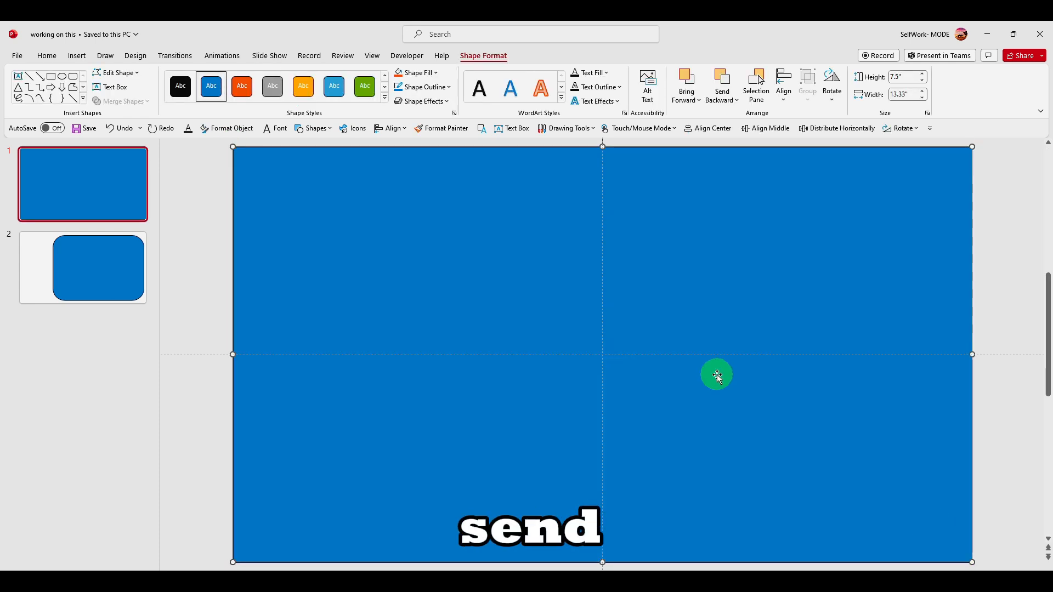
right_click(706, 347)
click(733, 413)
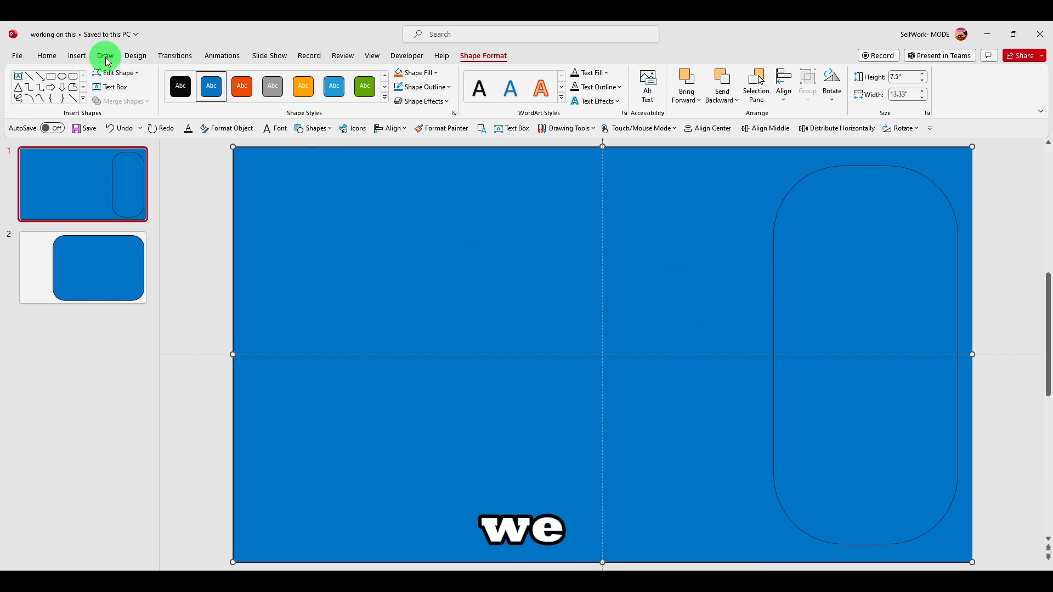
Give the full-slide rectangle a mouse-over action that hyperlinks to Slide 1.
click(79, 55)
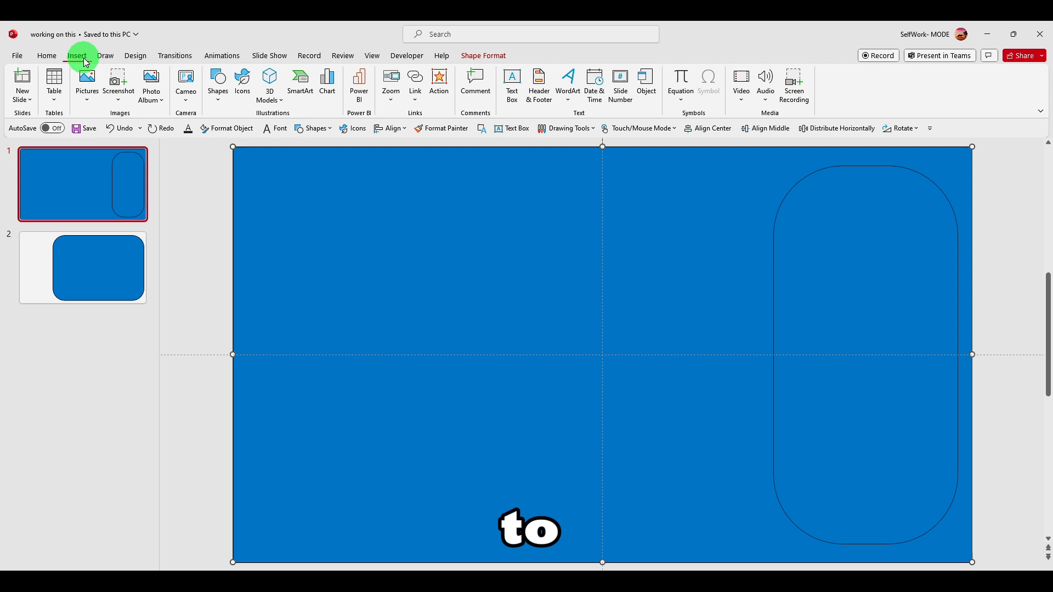
click(438, 82)
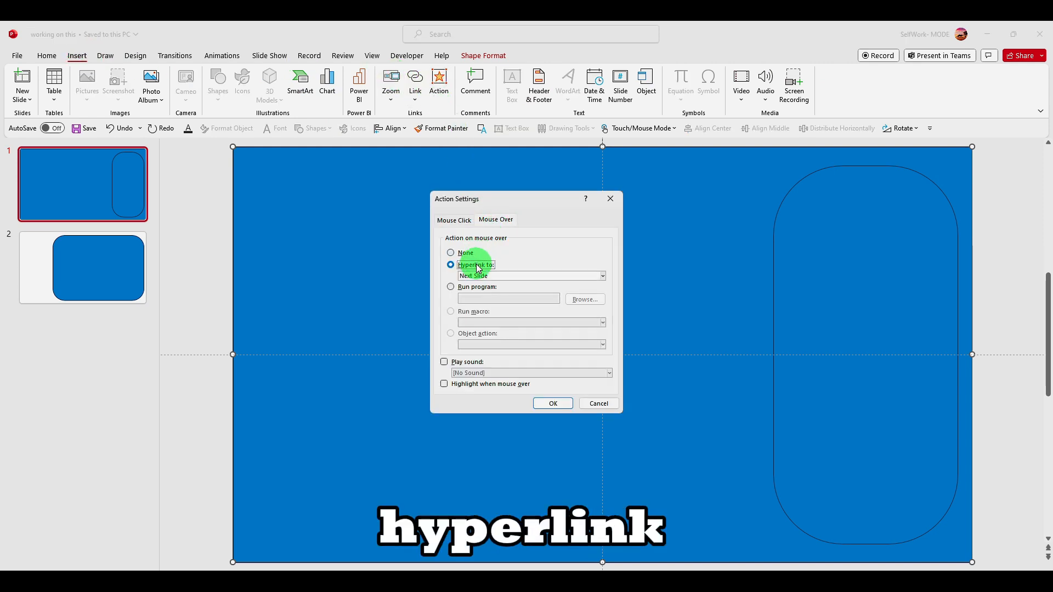
click(477, 275)
click(490, 353)
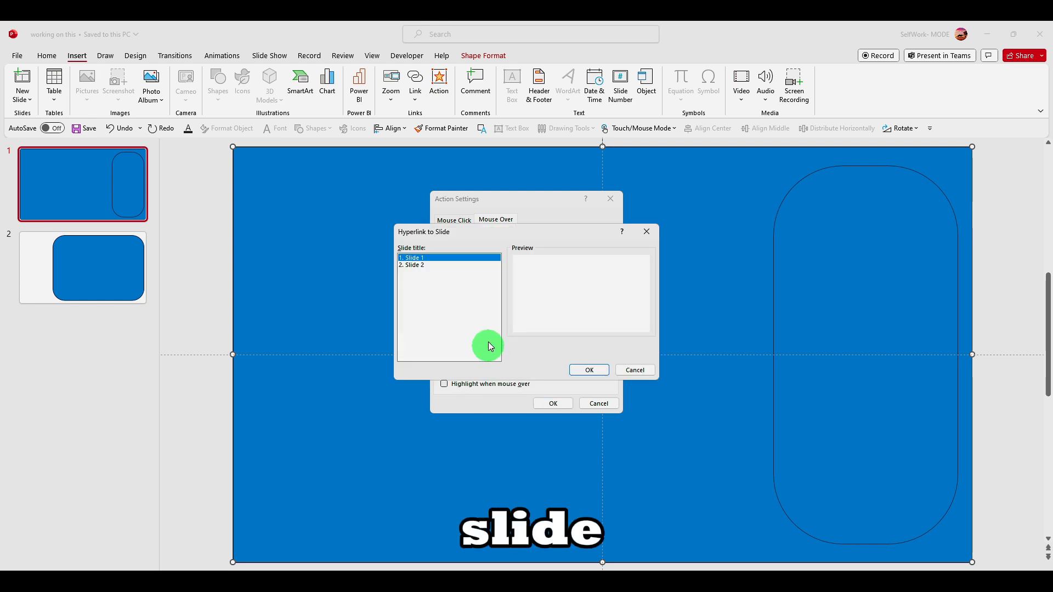
click(583, 372)
click(556, 402)
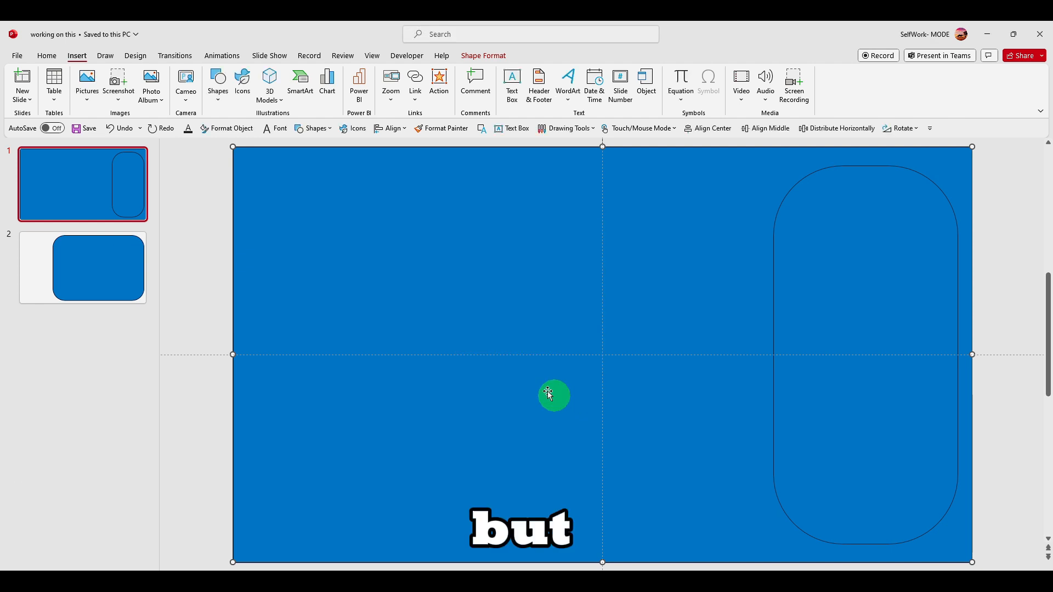
Copy the linked full-slide rectangle onto slide 2 and send it to the back.
right_click(278, 206)
click(298, 236)
click(52, 252)
click(194, 263)
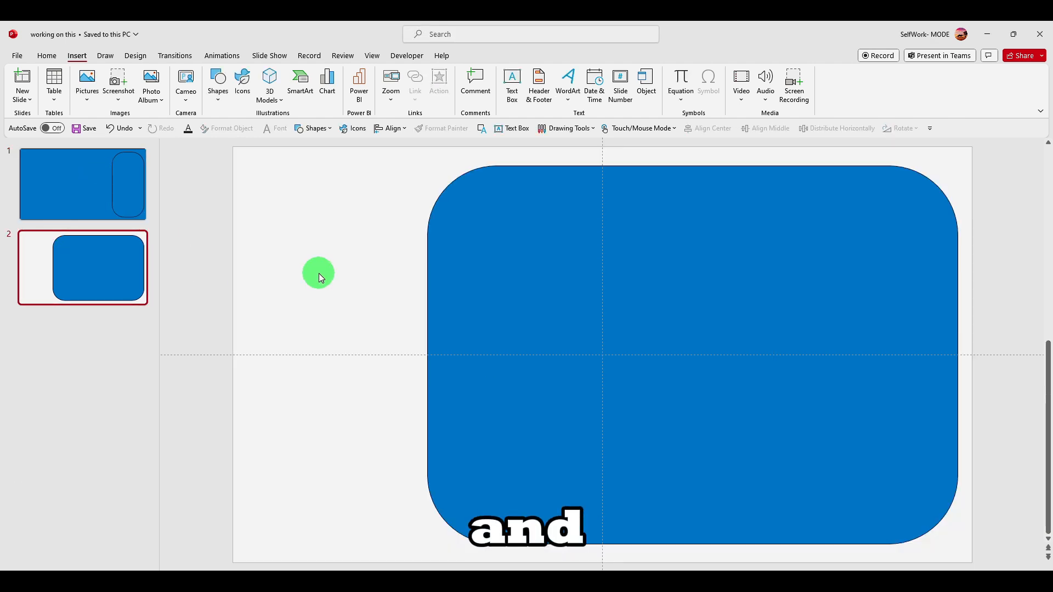
key(ctrl+v)
right_click(320, 277)
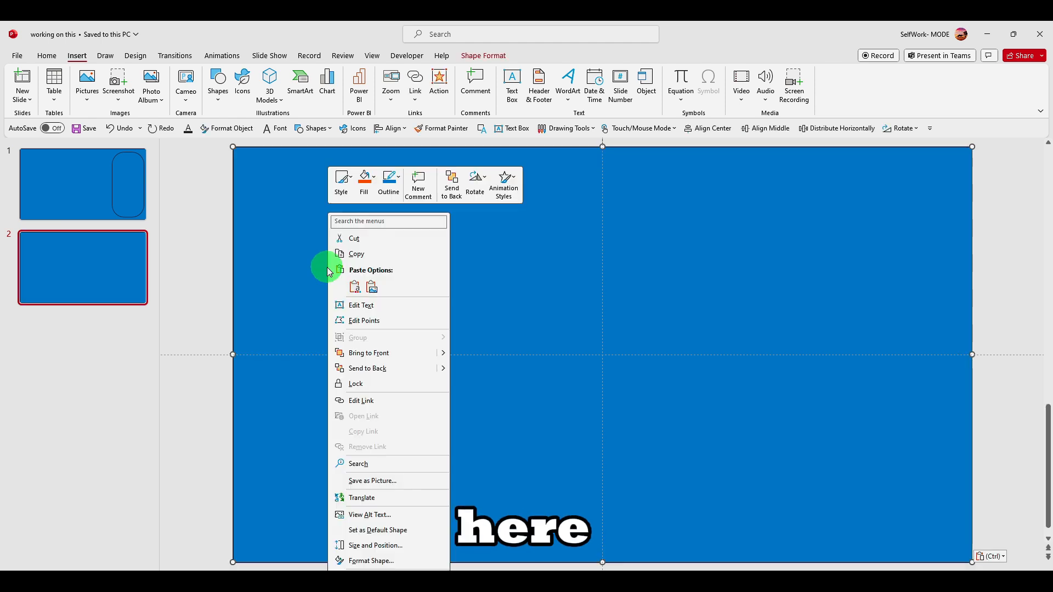
click(363, 368)
Run the slide show from slide 1 to test the rounded rectangle expanding and shrinking on mouse-over, and exit it.
click(109, 200)
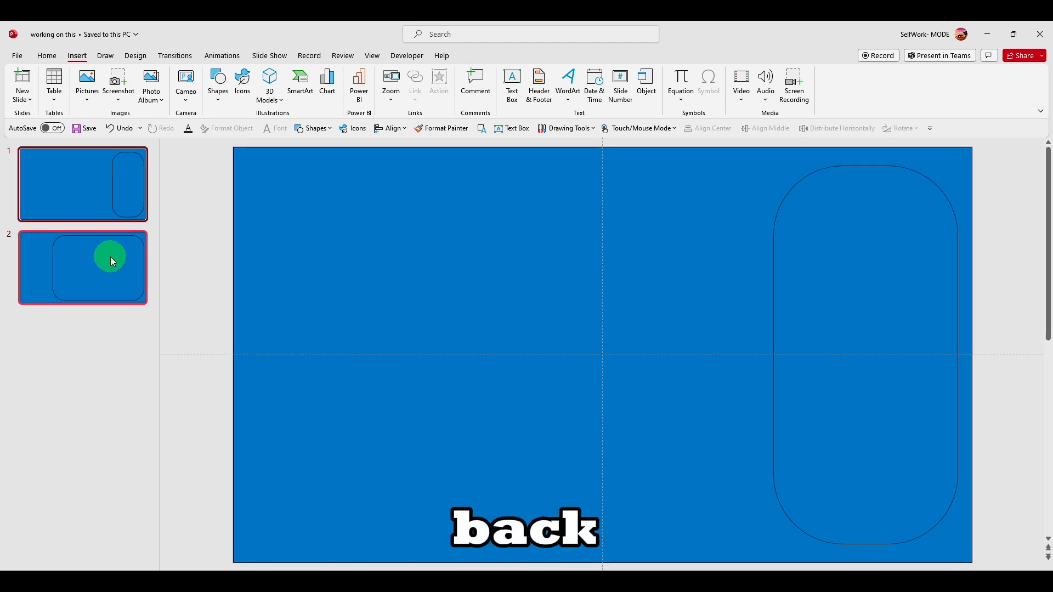
click(102, 192)
key(F5)
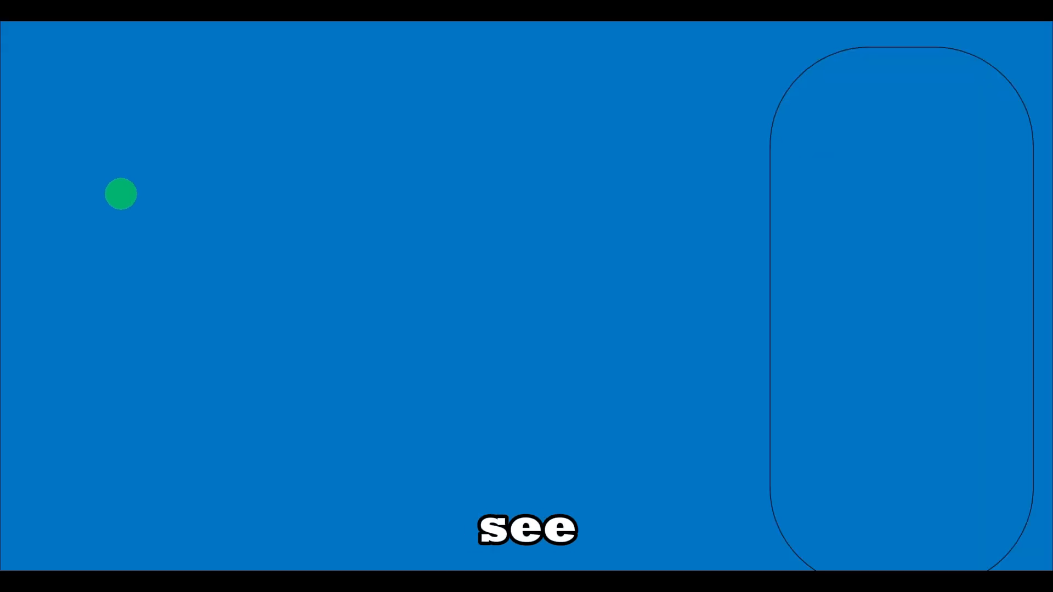
mouse_move(842, 220)
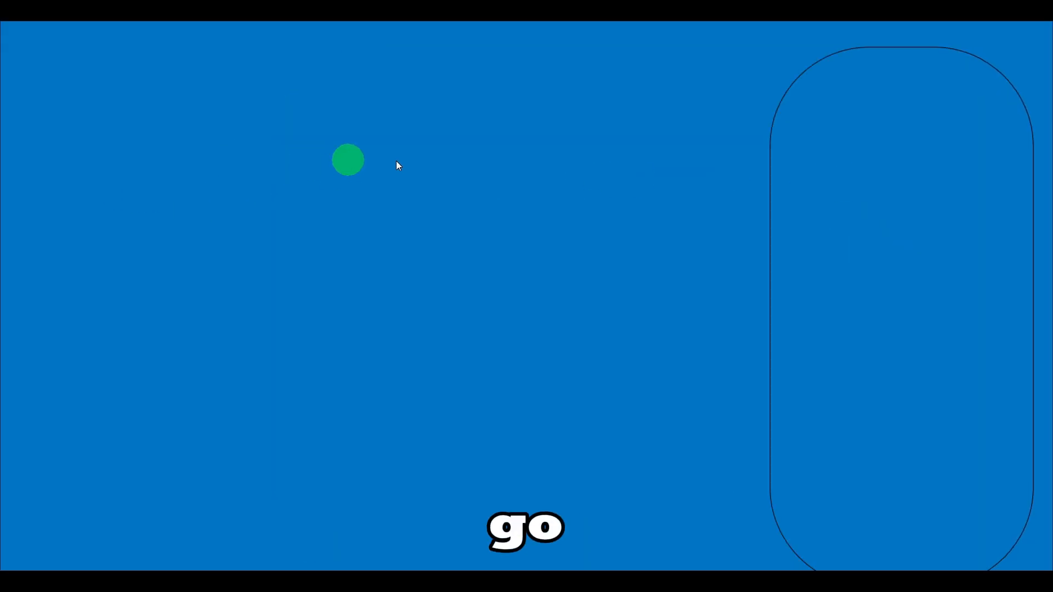
mouse_move(807, 173)
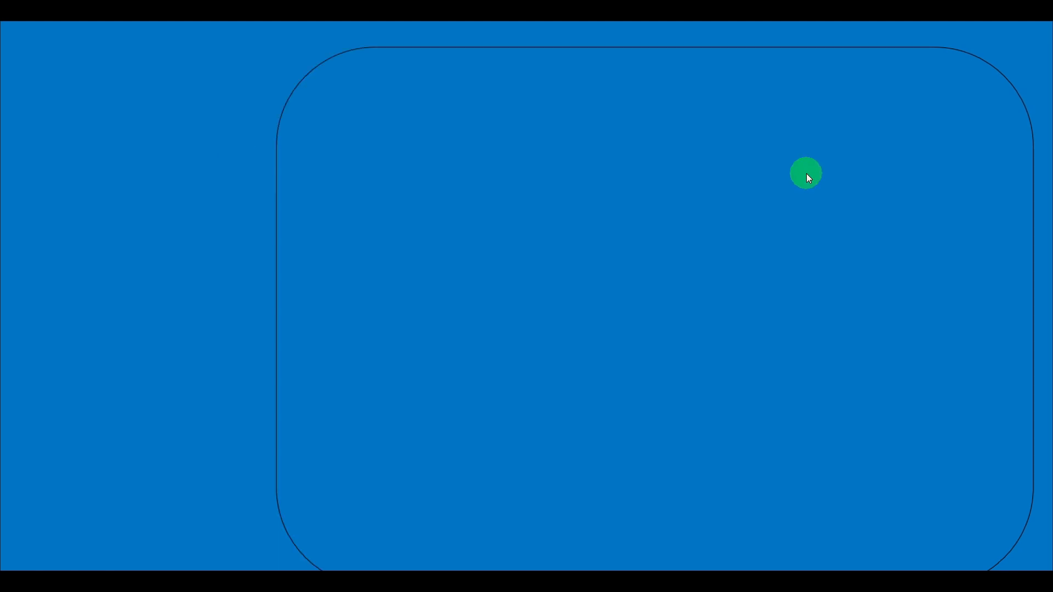
key(Escape)
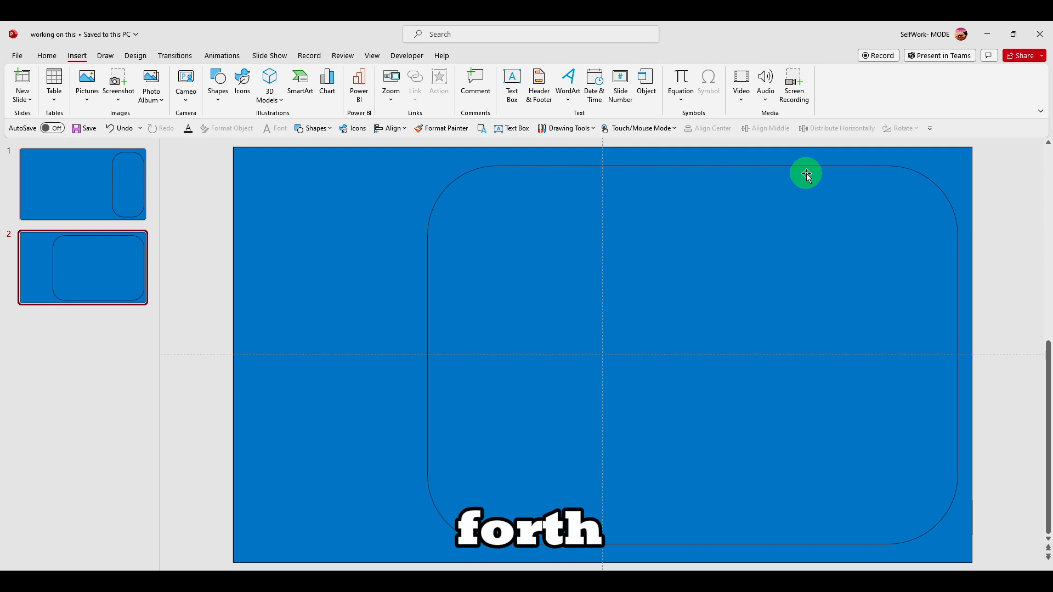
Fill slide 1's rounded rectangle with the inserted beach photo showing 2023 written in the sand.
click(133, 189)
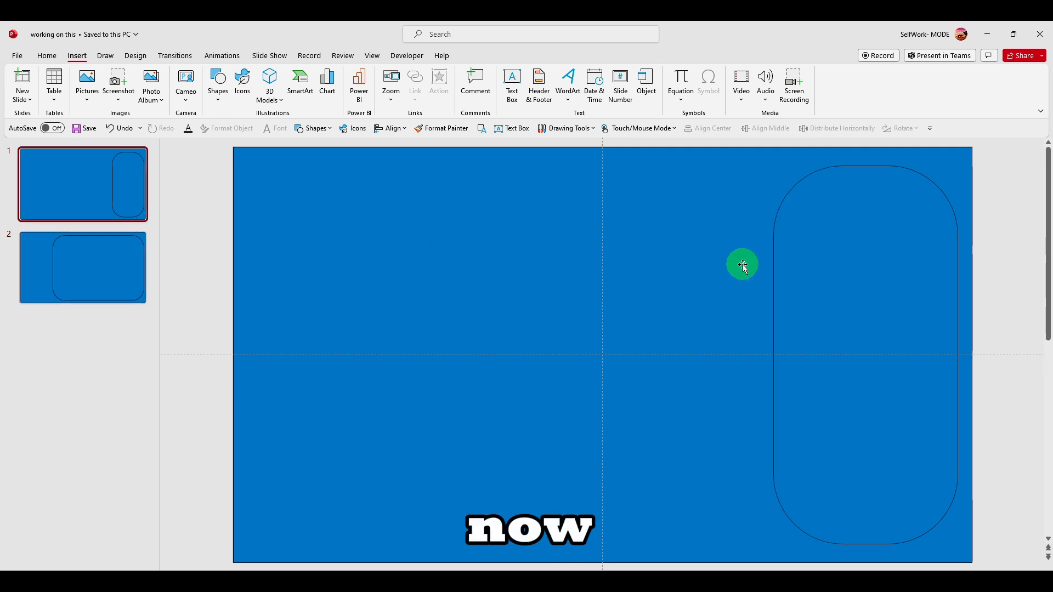
click(810, 259)
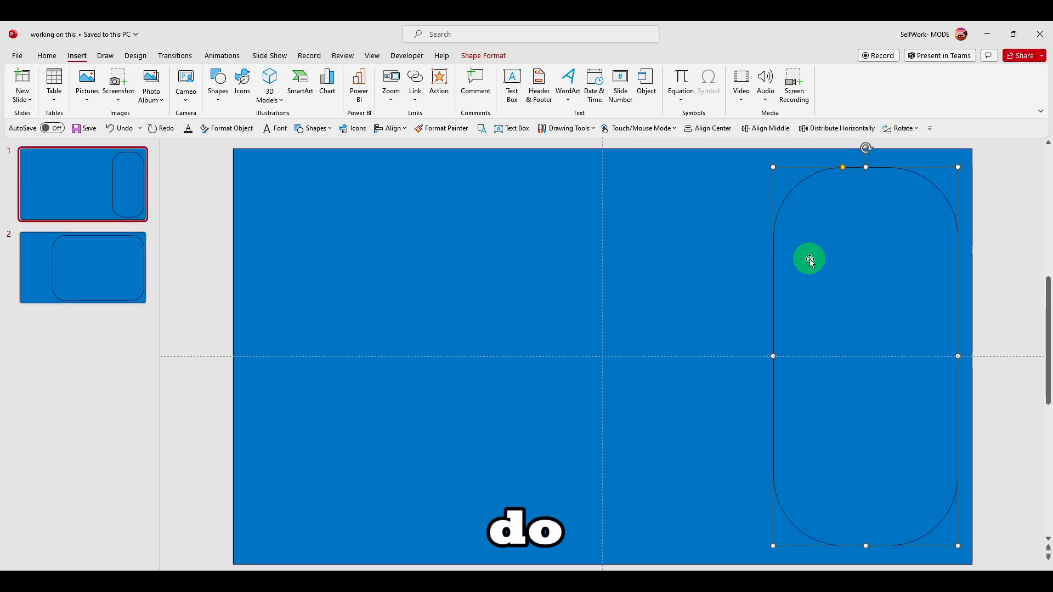
right_click(812, 242)
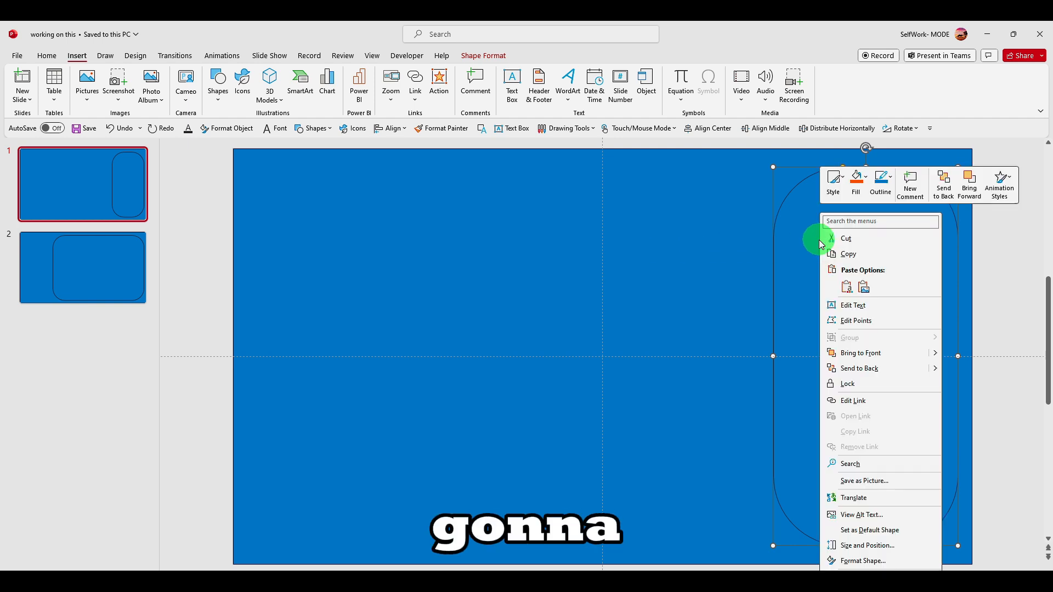
click(859, 561)
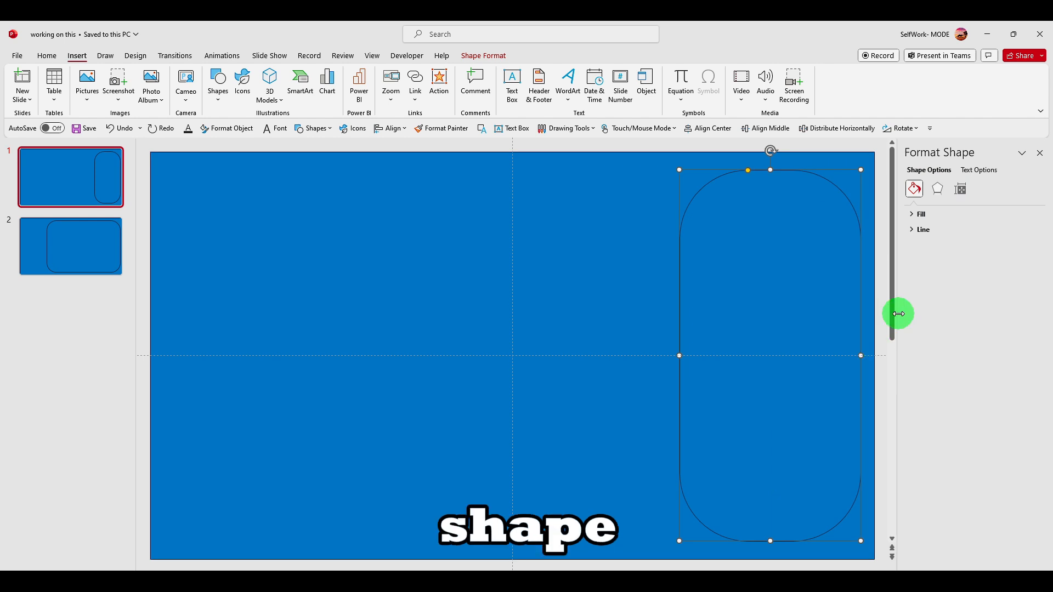
click(920, 214)
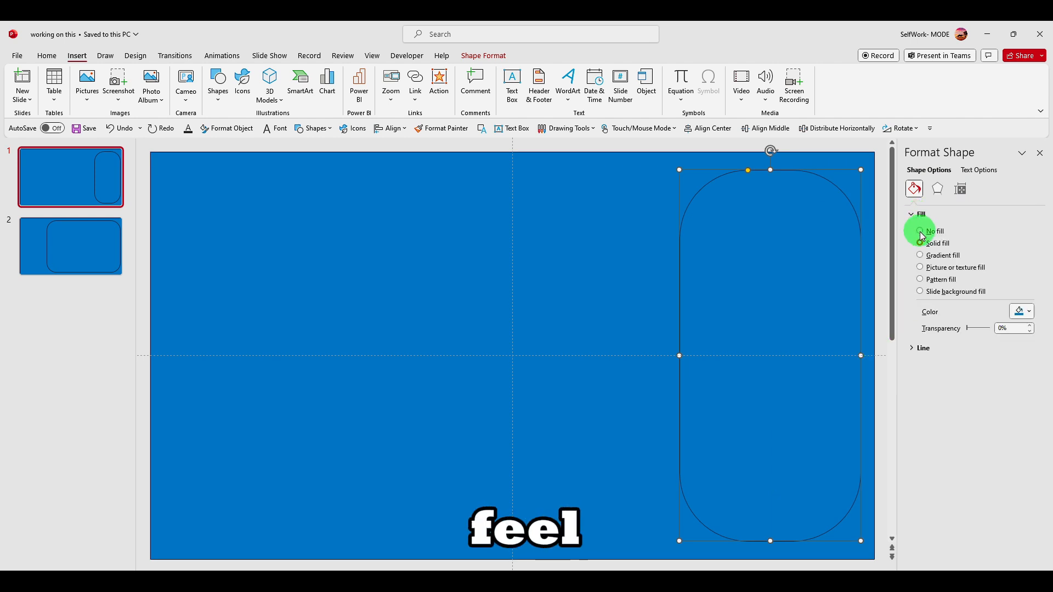
click(922, 269)
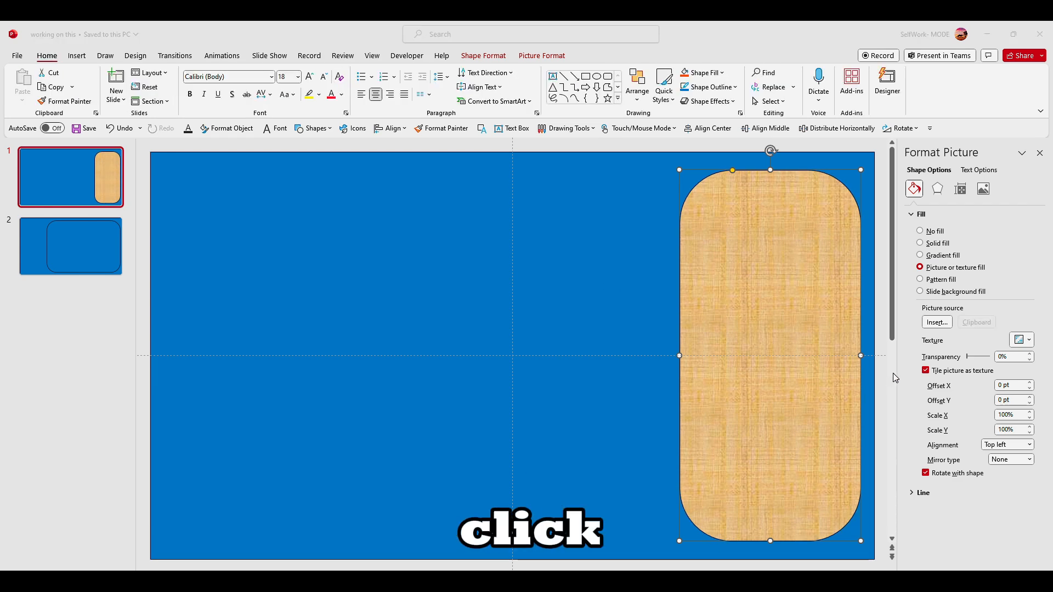
click(939, 323)
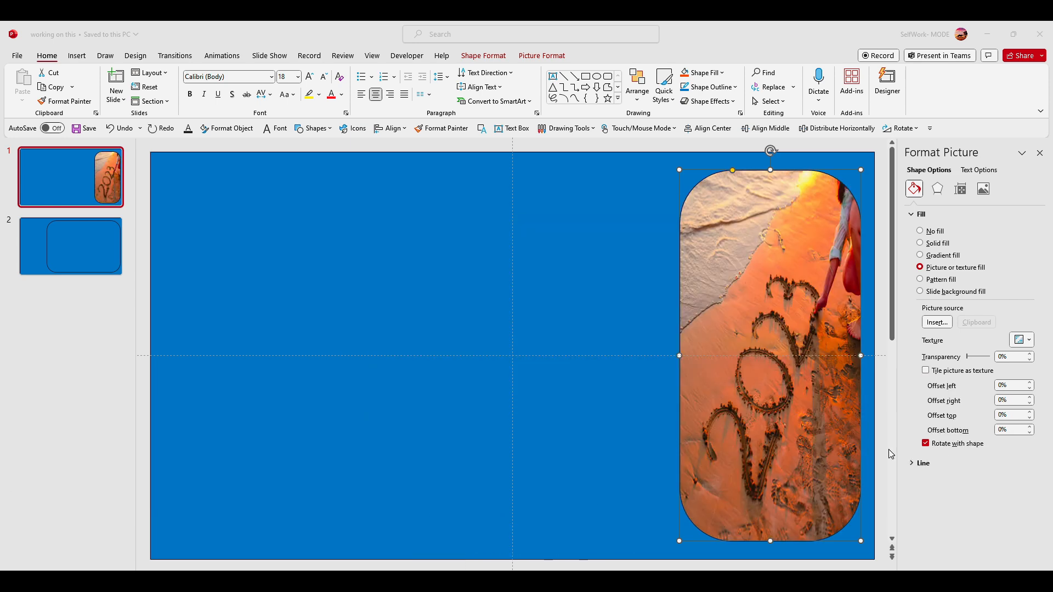
Tile the rounded rectangle's picture fill as a texture with Center alignment.
click(927, 372)
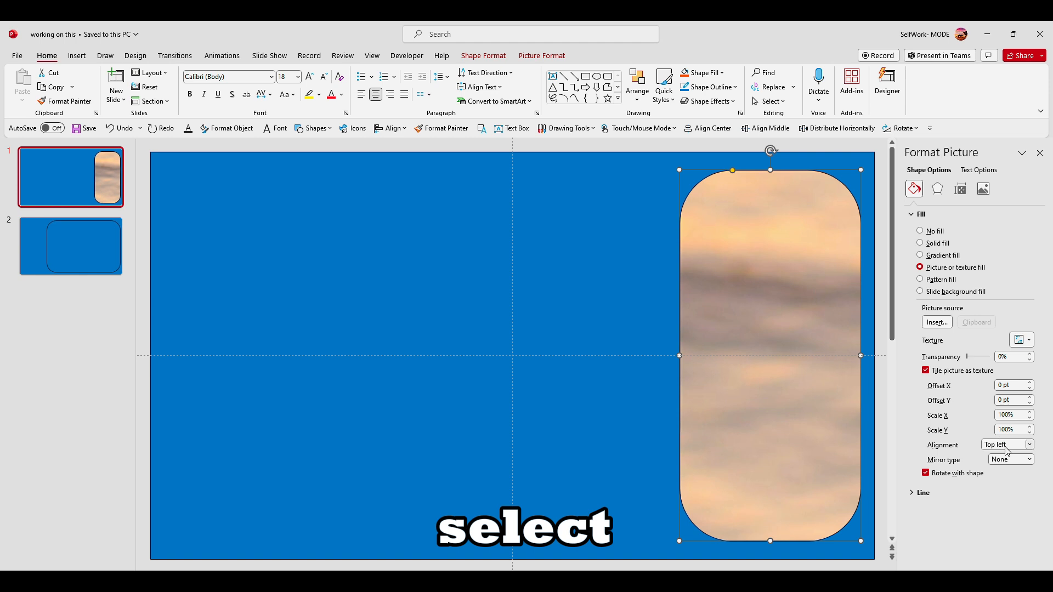
click(1005, 446)
click(996, 498)
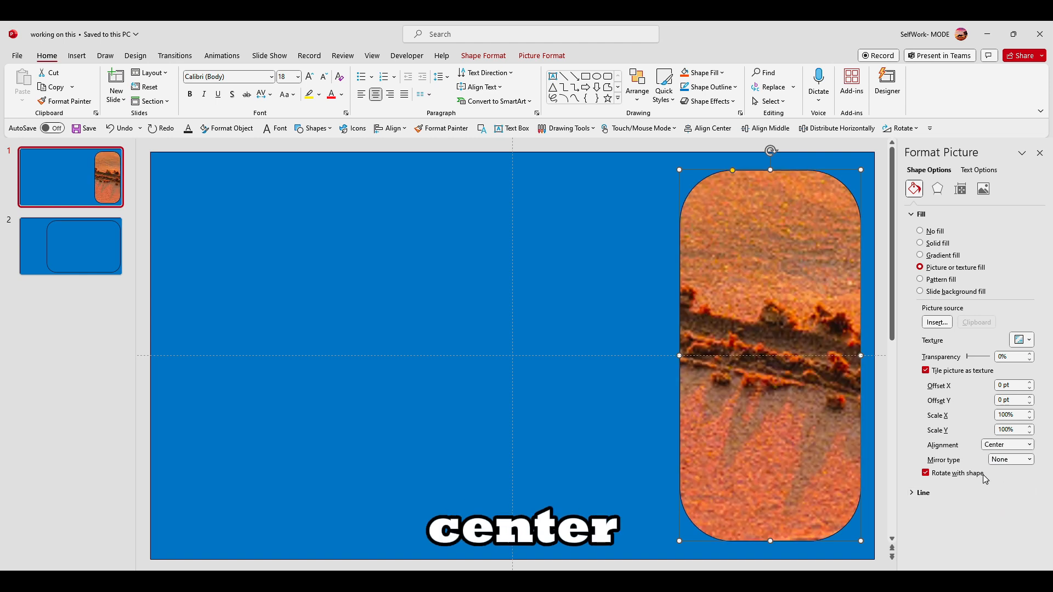
click(1001, 461)
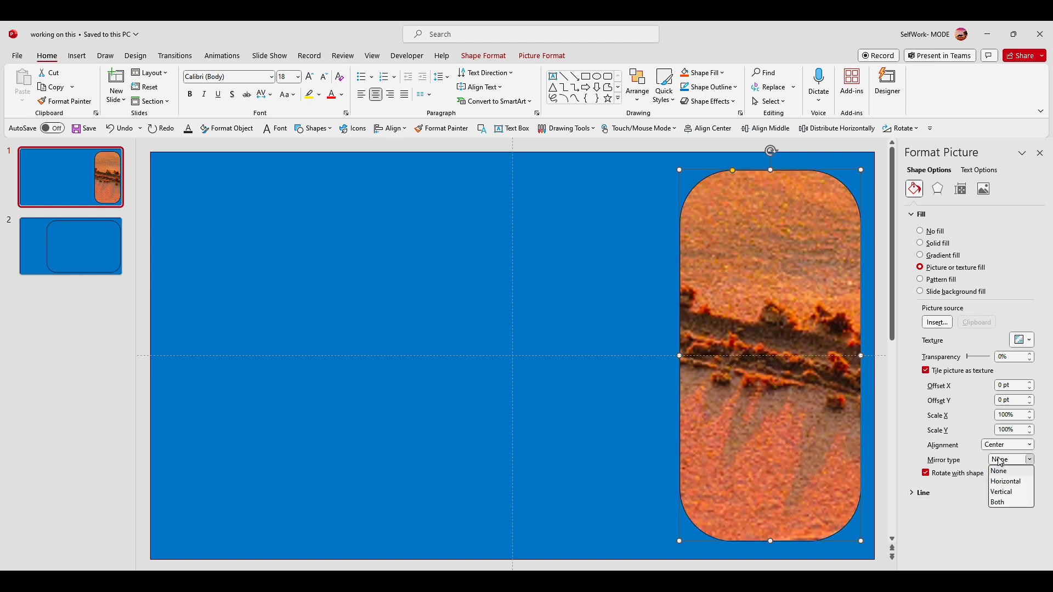
click(934, 493)
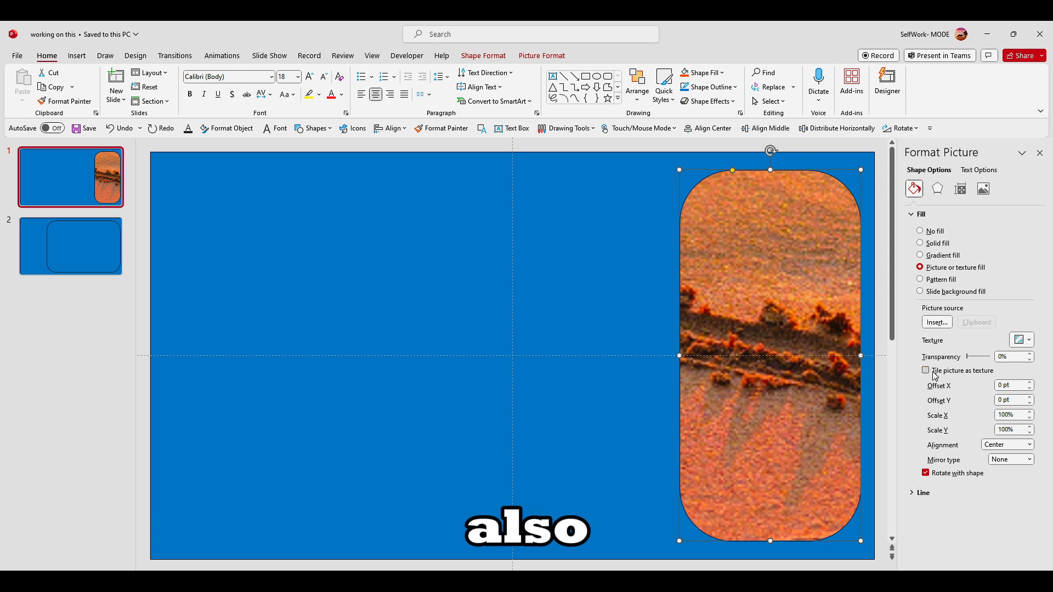
Try the picture fill untiled at 51% transparency, and return to the tiled fill at 0% transparency.
click(925, 371)
drag(970, 357, 972, 357)
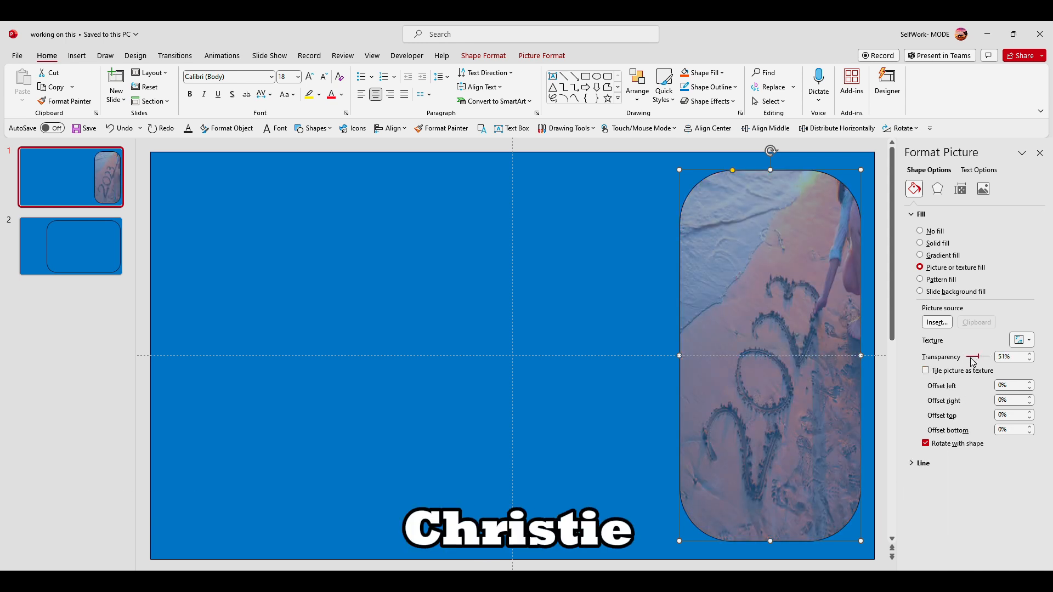
drag(925, 361, 952, 413)
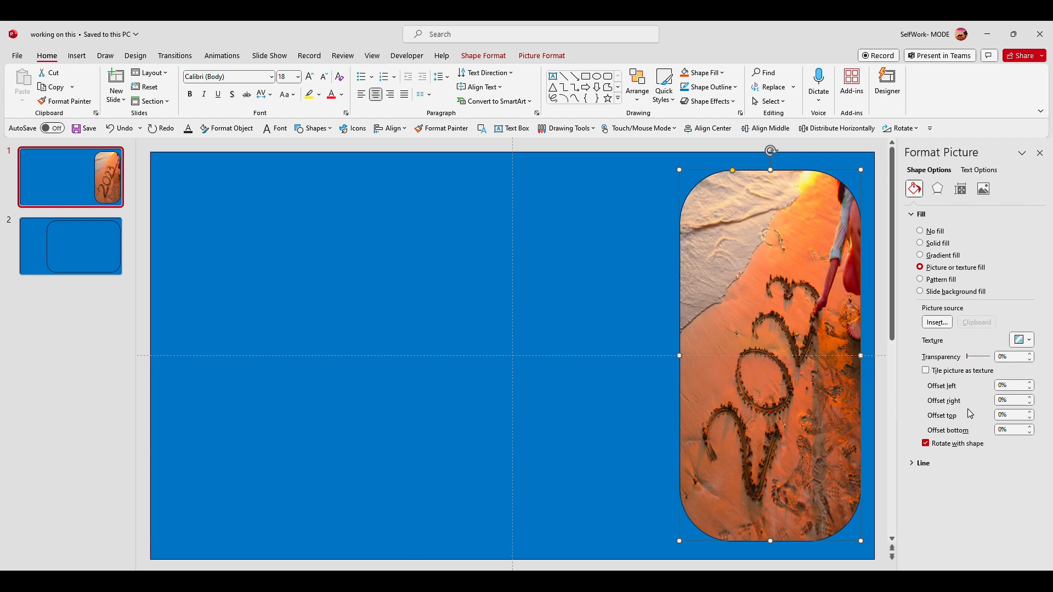
click(950, 373)
Set the tiled picture's horizontal scale (Scale X) to 65%.
triple_click(1011, 415)
key(Down)
key(Down)
key(Down)
key(Down)
key(Down)
key(Down)
key(Down)
key(Down)
key(Down)
key(Down)
key(Down)
key(Down)
key(Down)
key(Down)
key(Down)
key(Down)
key(Down)
key(Down)
key(Down)
key(Down)
Set the tiled picture's Offset X to -8.5 pt and Offset Y to -4.5 pt.
click(1004, 399)
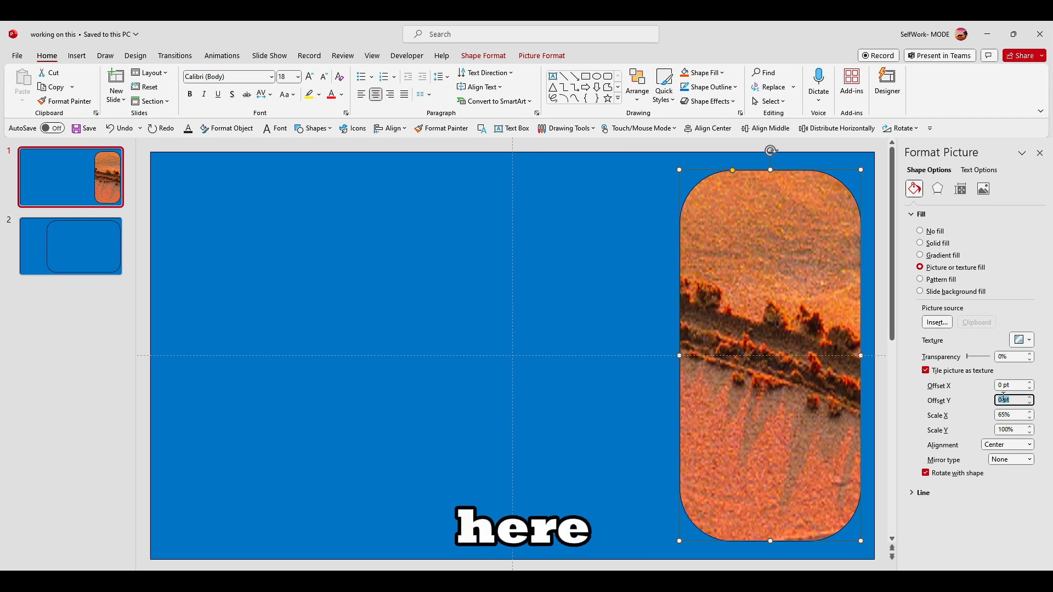
key(Down)
key(Down)
key(Down)
key(Down)
key(Up)
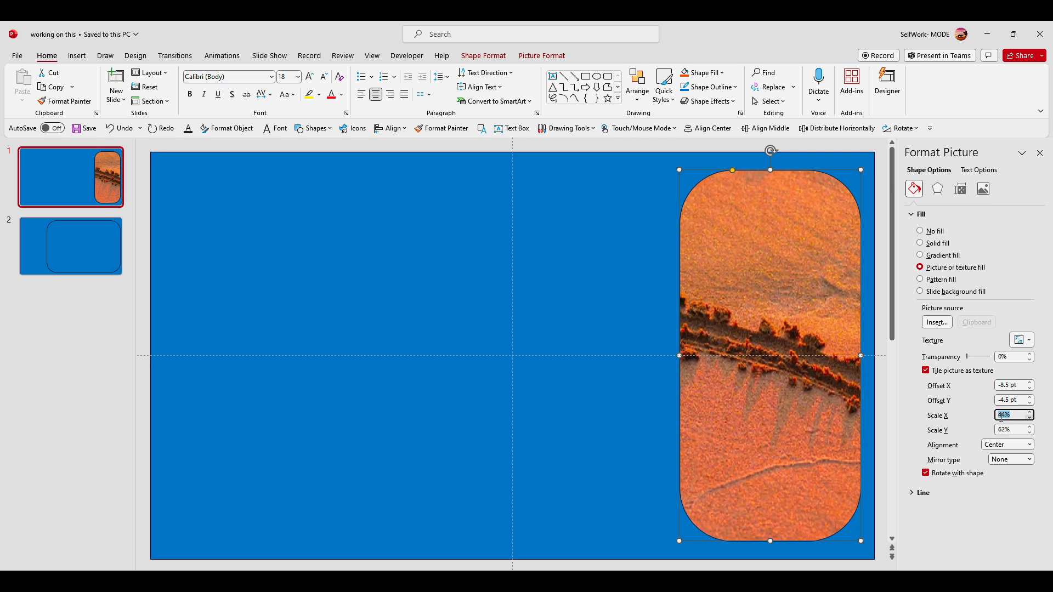
Set the tiled picture's Scale X to 15% and Scale Y to 18%.
key(Down)
key(Down)
key(Down)
key(Down)
key(Down)
click(1001, 431)
key(Down)
key(Down)
key(Down)
key(Down)
key(Down)
key(Down)
key(Down)
key(Down)
key(Down)
key(Down)
key(Down)
key(Down)
key(Down)
key(Down)
key(Down)
key(Down)
key(Down)
key(Down)
key(Down)
key(Down)
click(1004, 415)
key(Down)
key(Down)
key(Down)
key(Down)
key(Down)
key(Down)
key(Down)
key(Down)
key(Down)
click(1004, 430)
key(Down)
key(Down)
key(Down)
key(Down)
key(Down)
key(Down)
key(Down)
key(Down)
key(Down)
key(Down)
key(Down)
click(1001, 412)
key(Down)
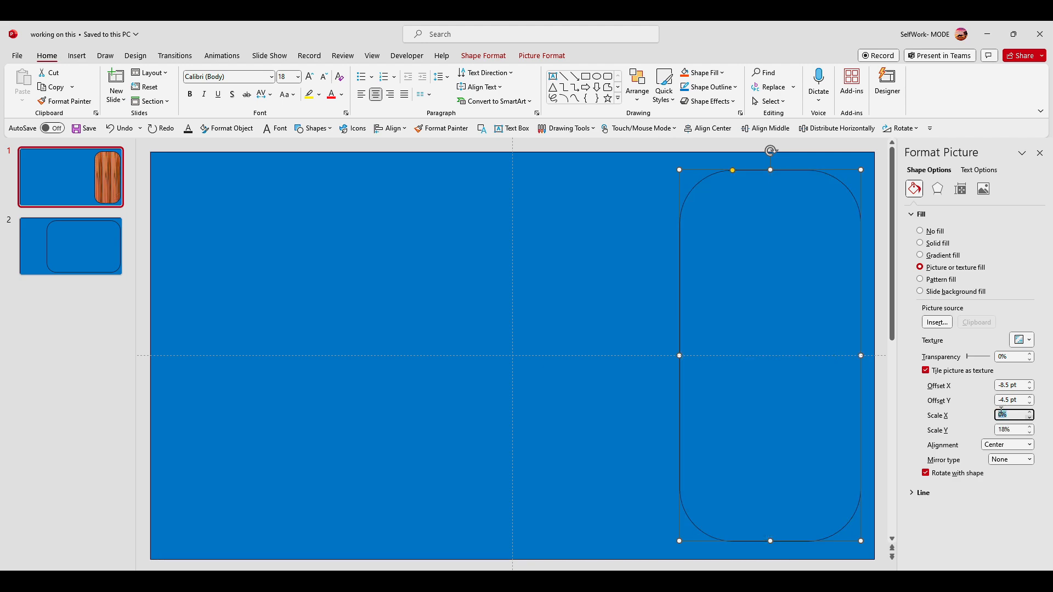
key(Up)
key(Up)
key(Up)
key(Up)
key(Up)
key(Up)
key(Up)
key(Up)
key(Up)
key(Up)
key(Up)
key(Up)
key(Up)
key(Up)
key(Up)
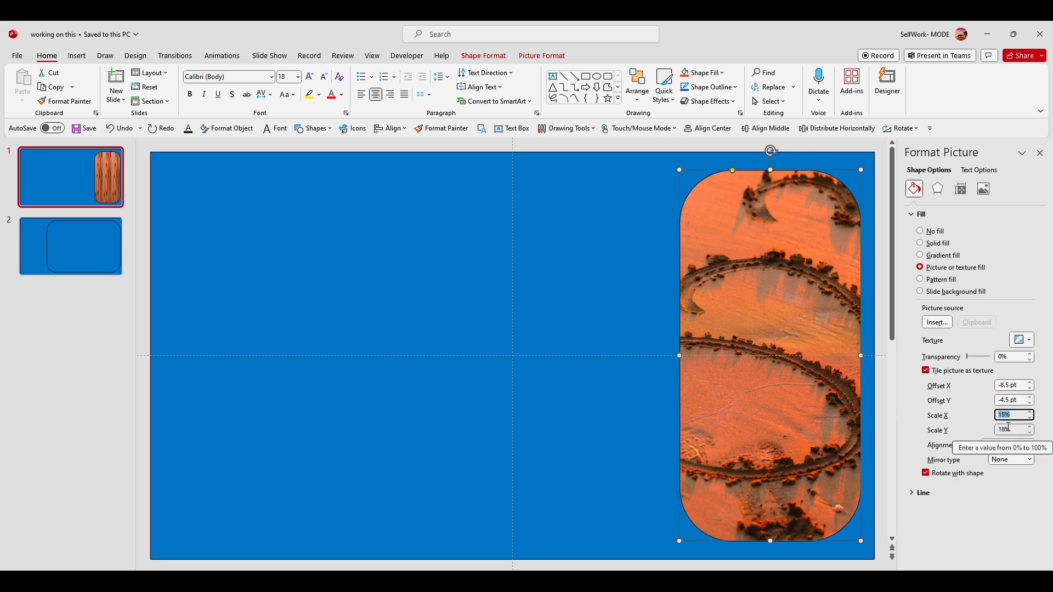
Set the tiled picture's vertical scale (Scale Y) to 9%.
click(1007, 430)
key(Down)
key(Down)
key(Down)
key(Down)
key(Down)
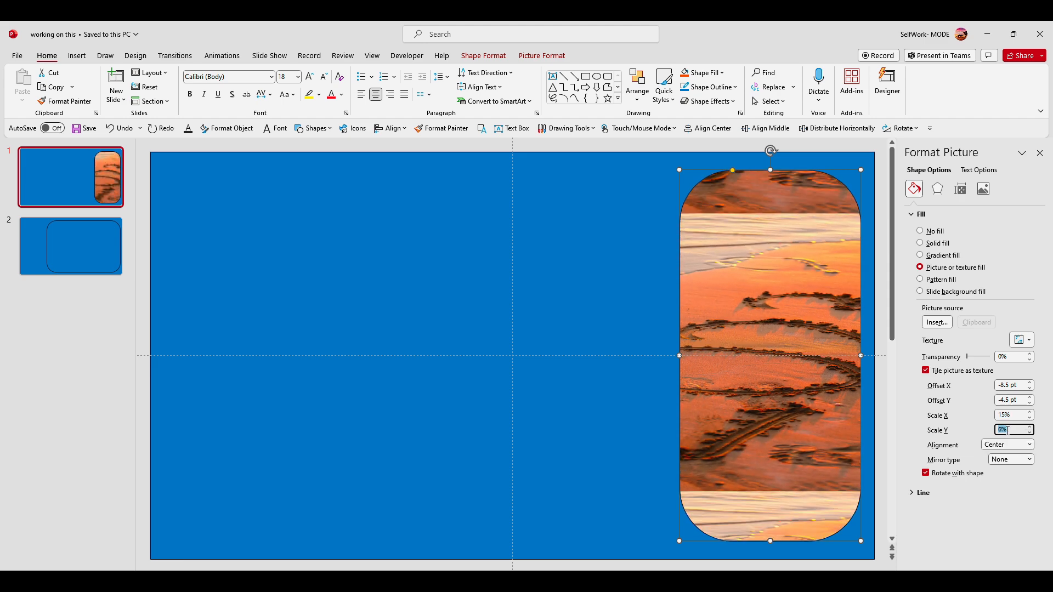
key(Down)
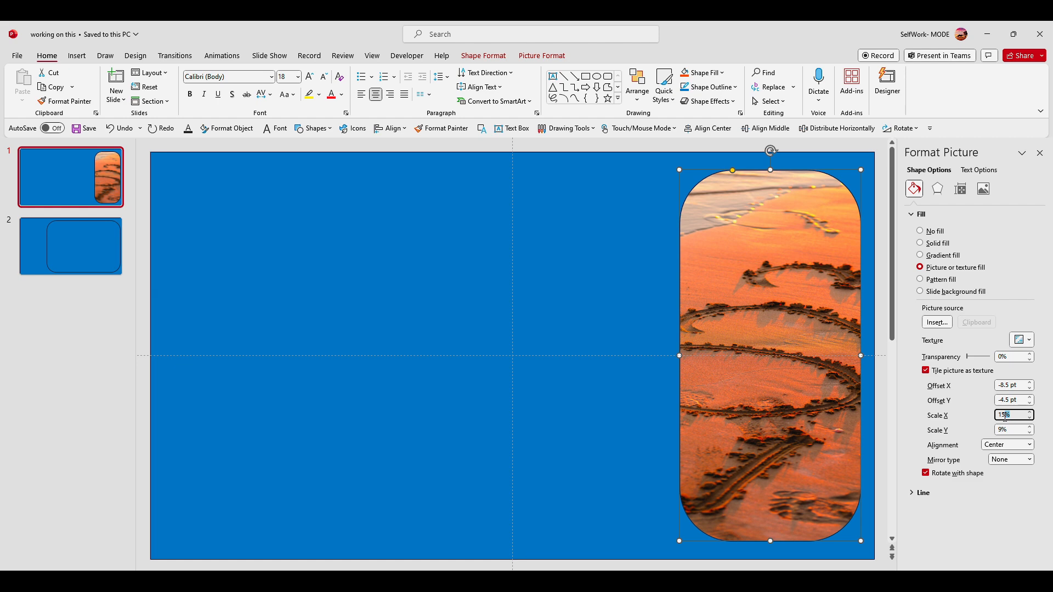
Set the tiled picture's horizontal scale (Scale X) to 6%.
key(Down)
key(Down)
key(Down)
key(Down)
key(Down)
key(Down)
key(Down)
key(Down)
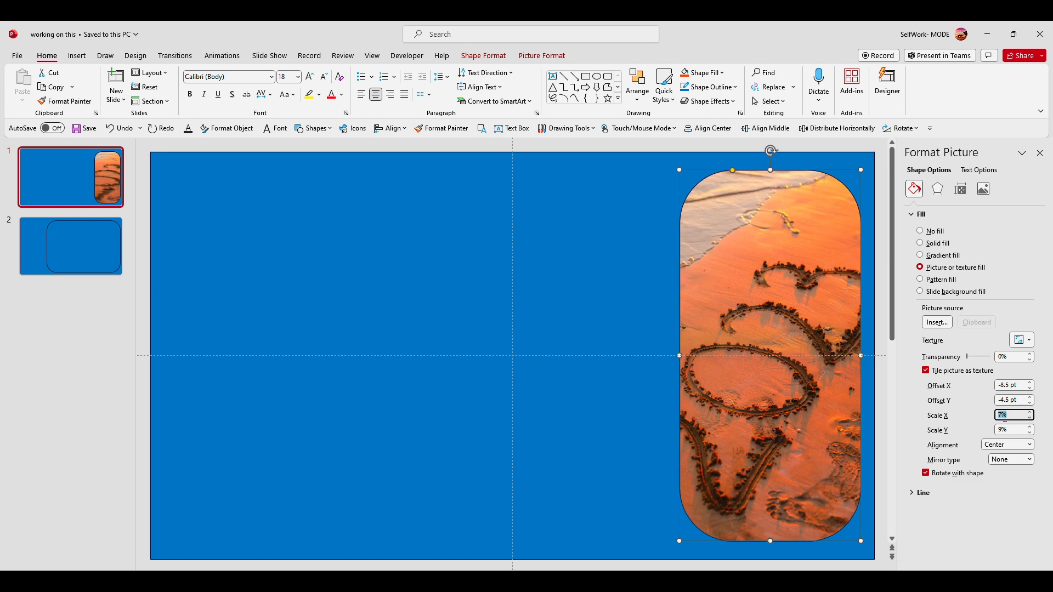
key(Up)
key(Up)
key(Up)
key(Up)
key(Up)
key(Up)
key(Up)
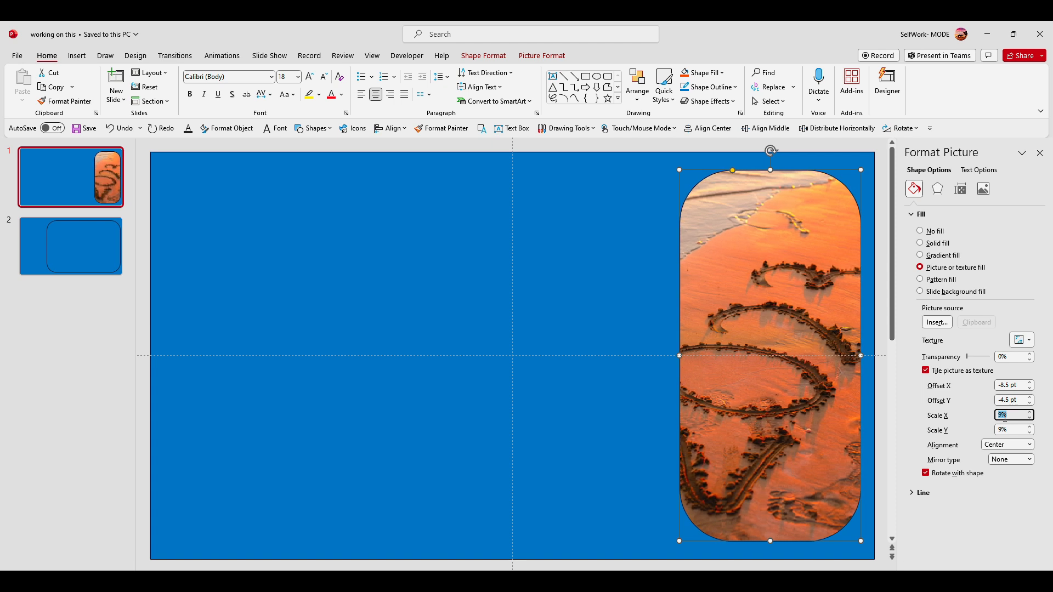
key(Down)
key(Down)
key(Down)
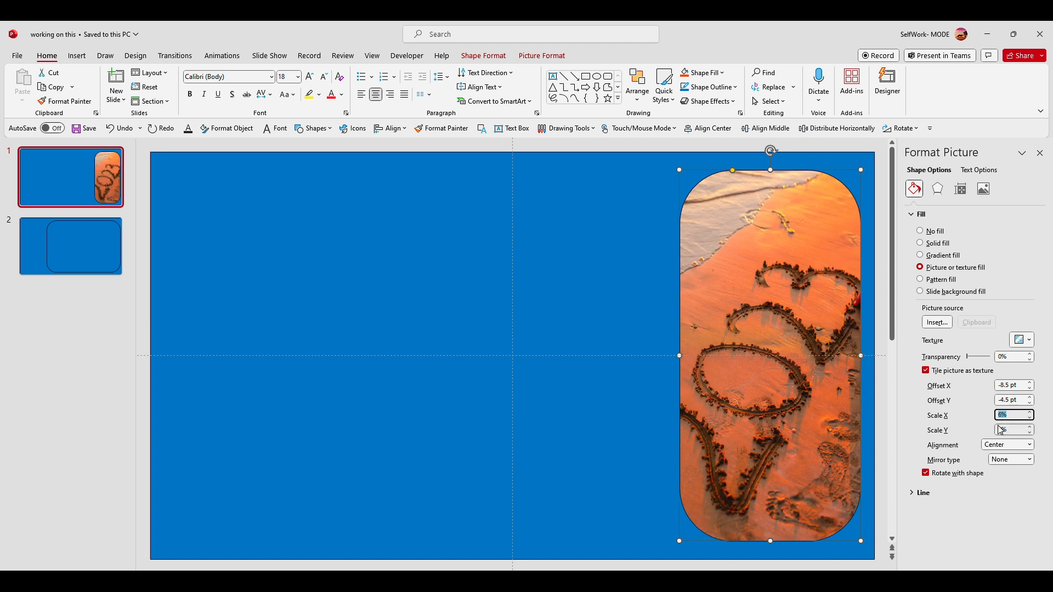
key(Tab)
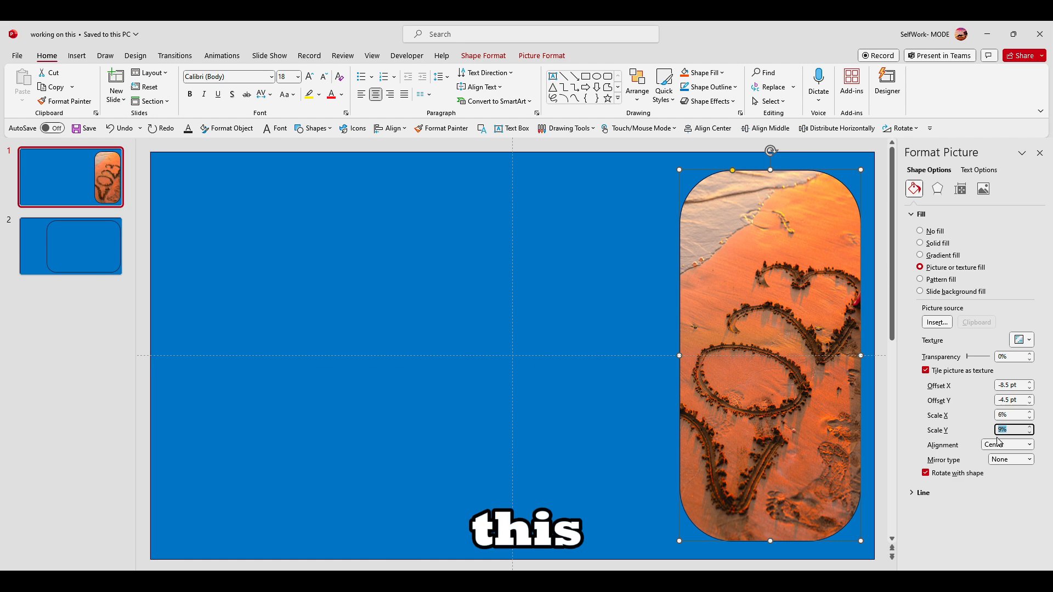
Try the Top right, Top left and Bottom left alignments for the tiled picture, and return to Center.
click(1000, 445)
click(1005, 478)
click(1007, 445)
click(1003, 456)
click(1007, 445)
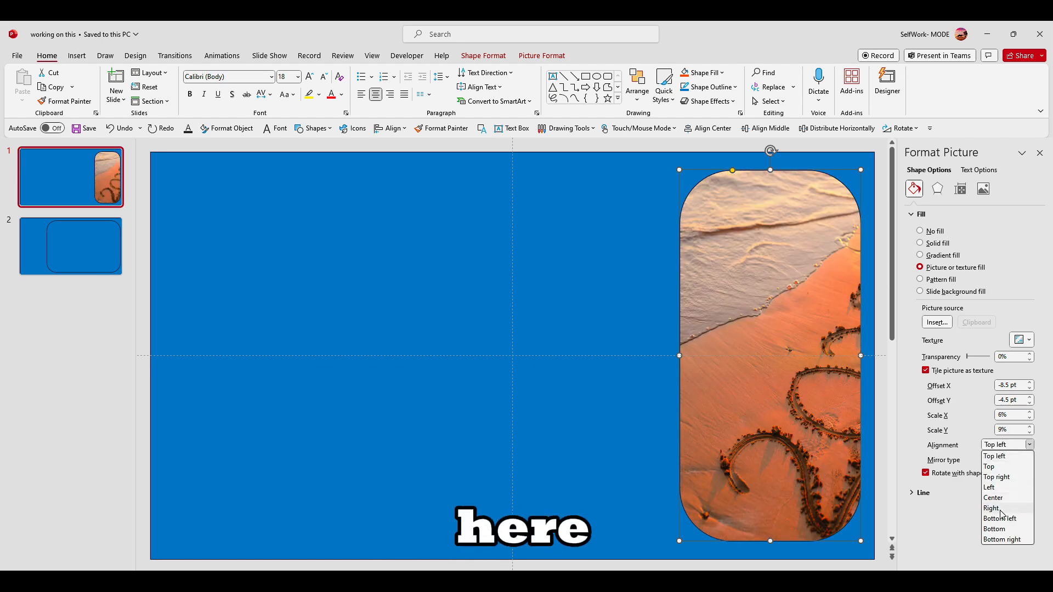
click(1004, 517)
click(1007, 445)
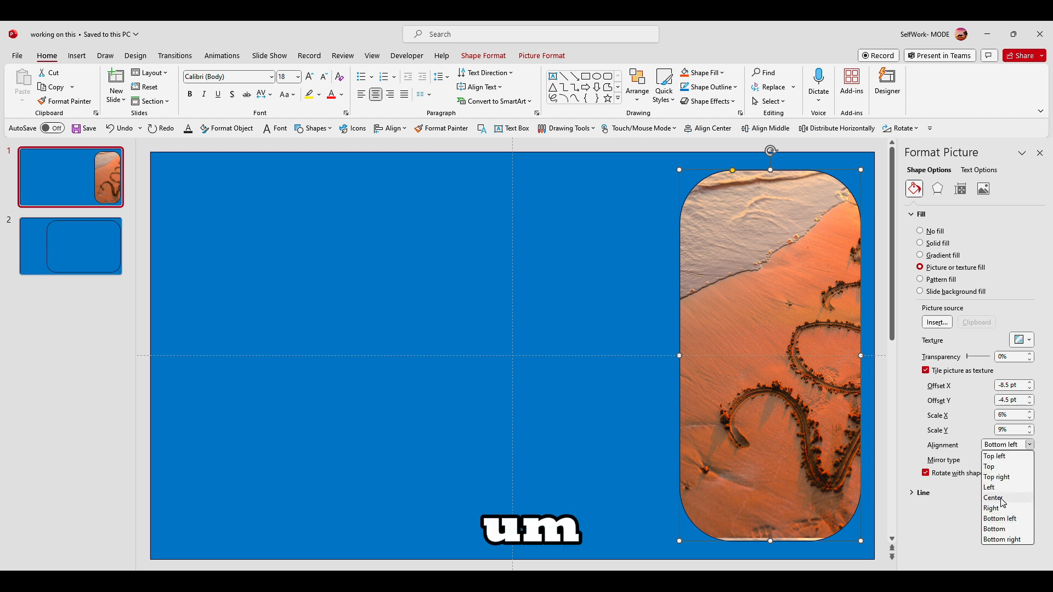
click(1003, 497)
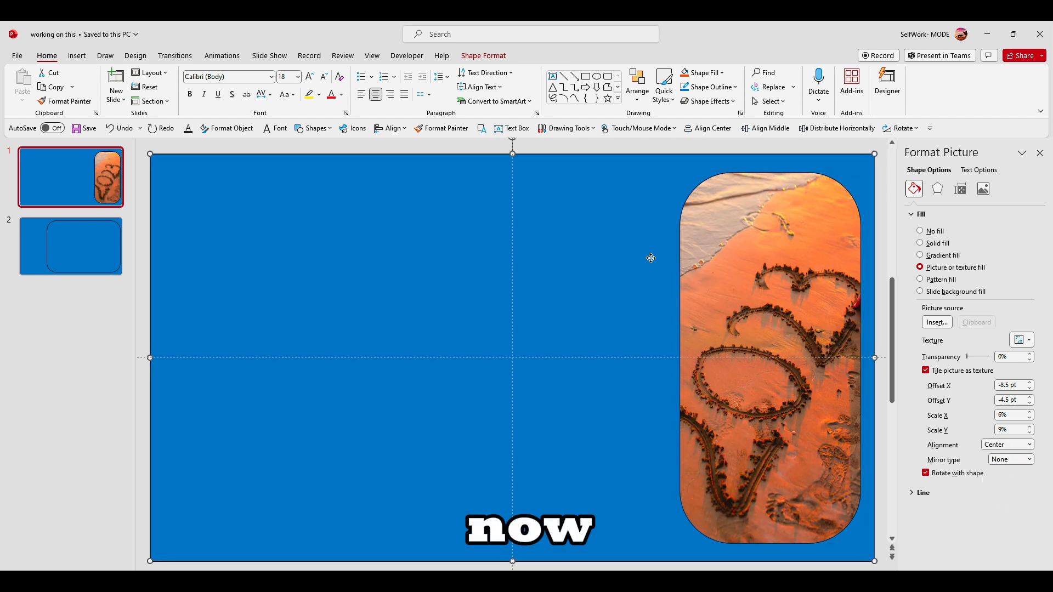
Remove the outline from the picture-filled rounded rectangle on slide 1.
click(939, 494)
click(930, 510)
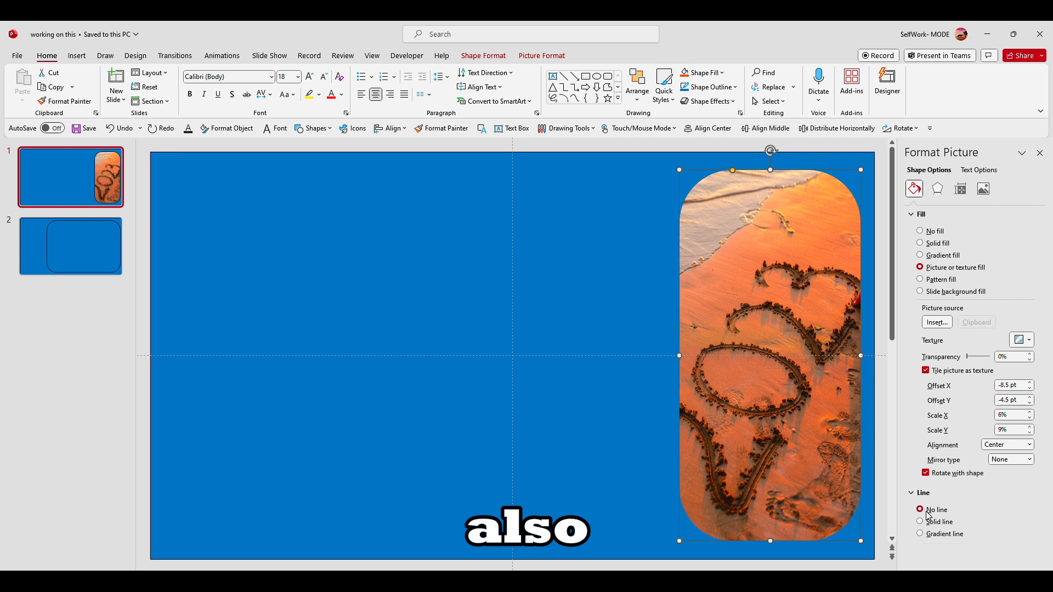
Add a white inner shadow to the picture-filled rounded rectangle on slide 1.
click(972, 172)
click(928, 170)
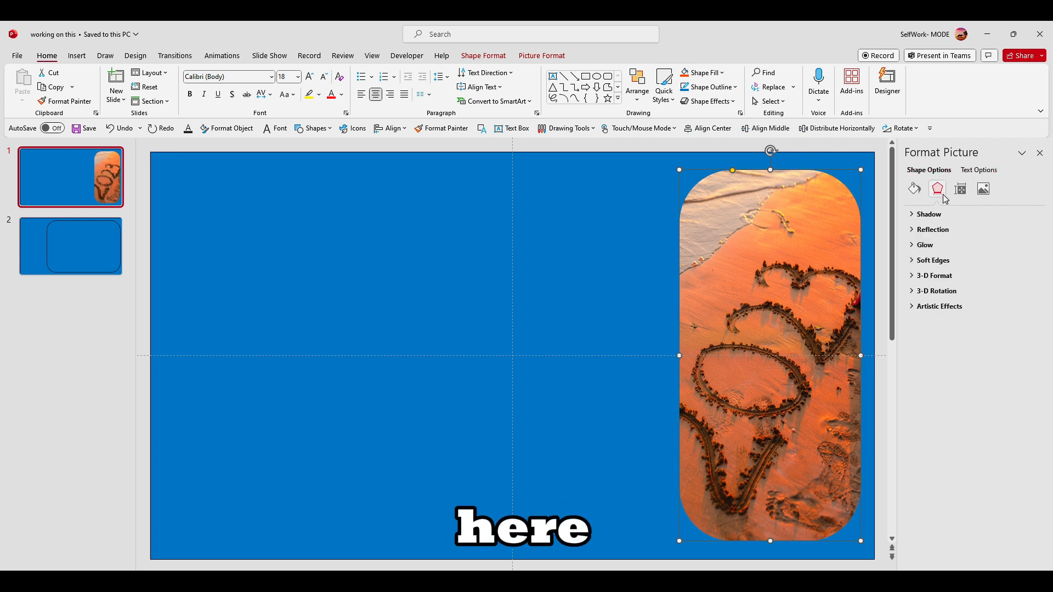
click(915, 215)
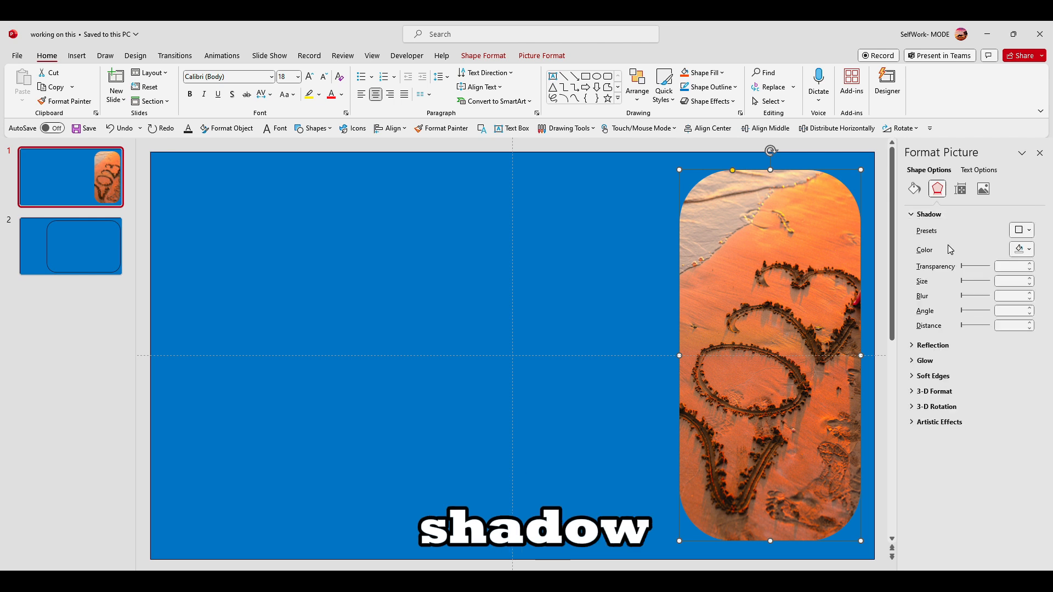
click(1022, 230)
click(996, 440)
click(1032, 234)
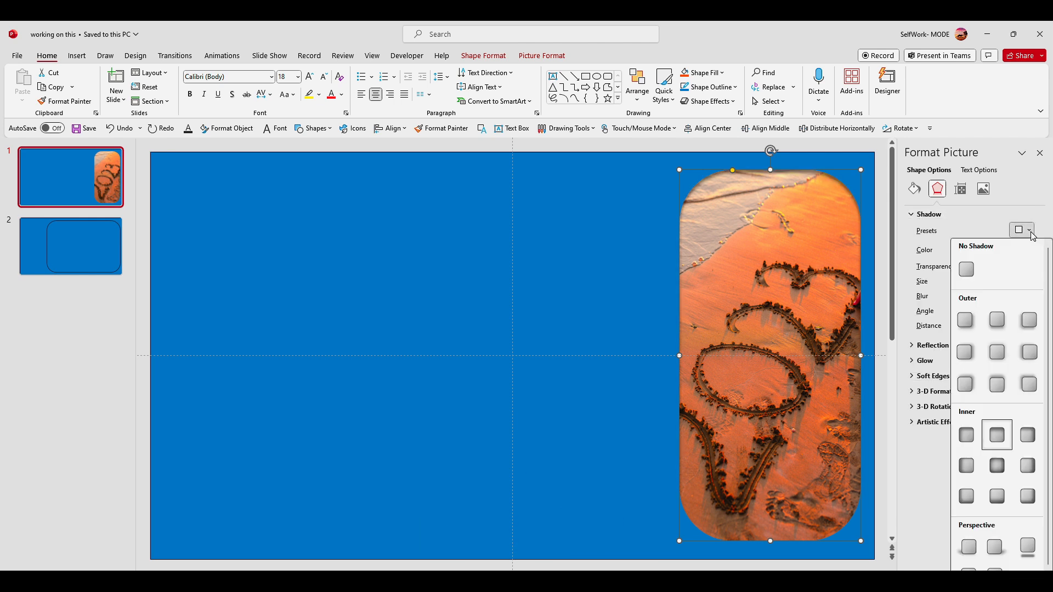
click(995, 437)
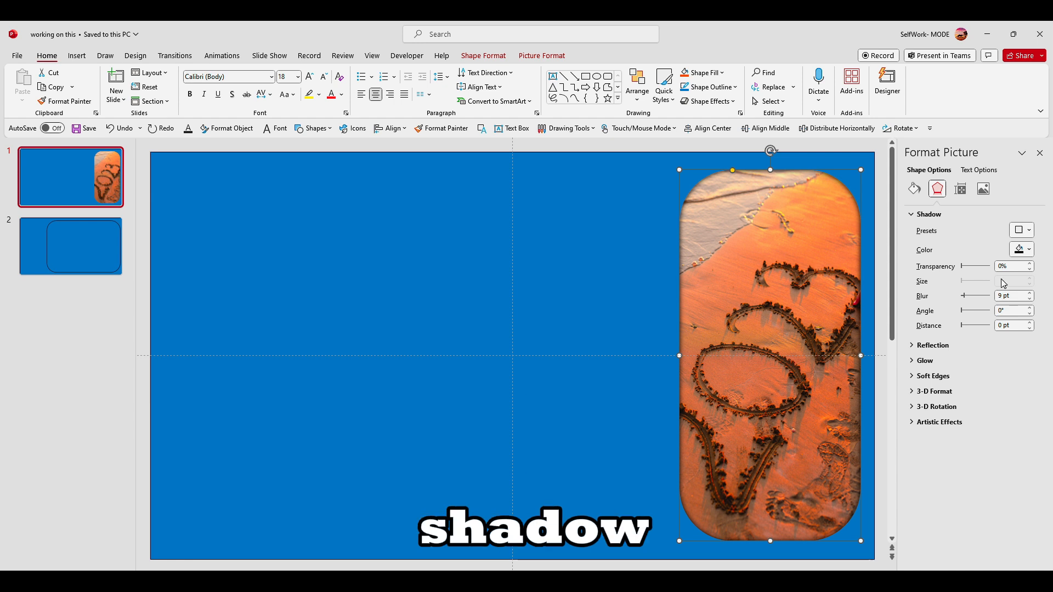
click(1023, 253)
click(965, 280)
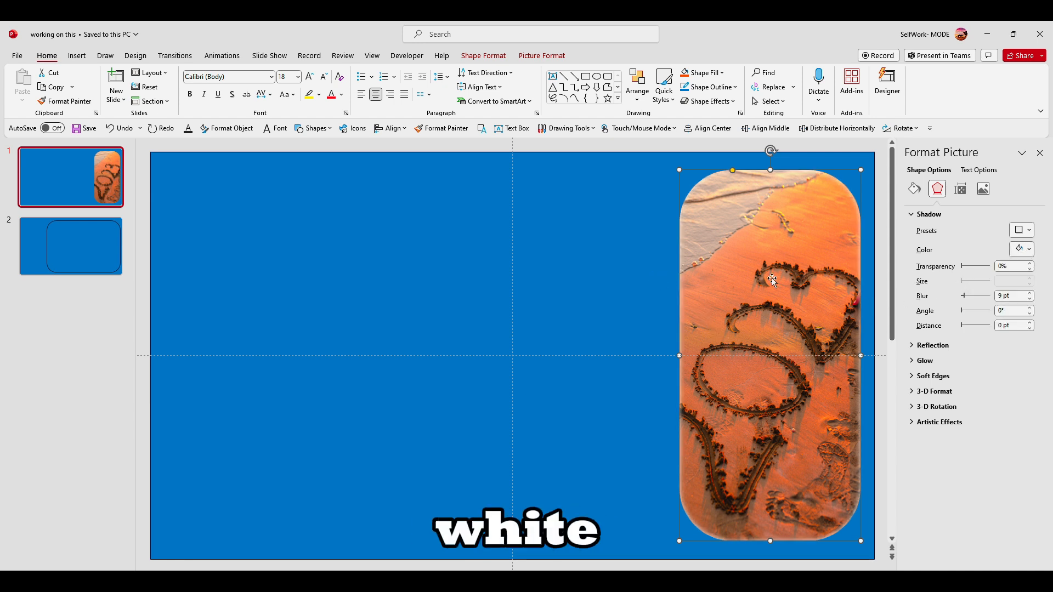
Remove the outline from the full-slide blue background rectangle on slide 1.
click(610, 266)
right_click(602, 265)
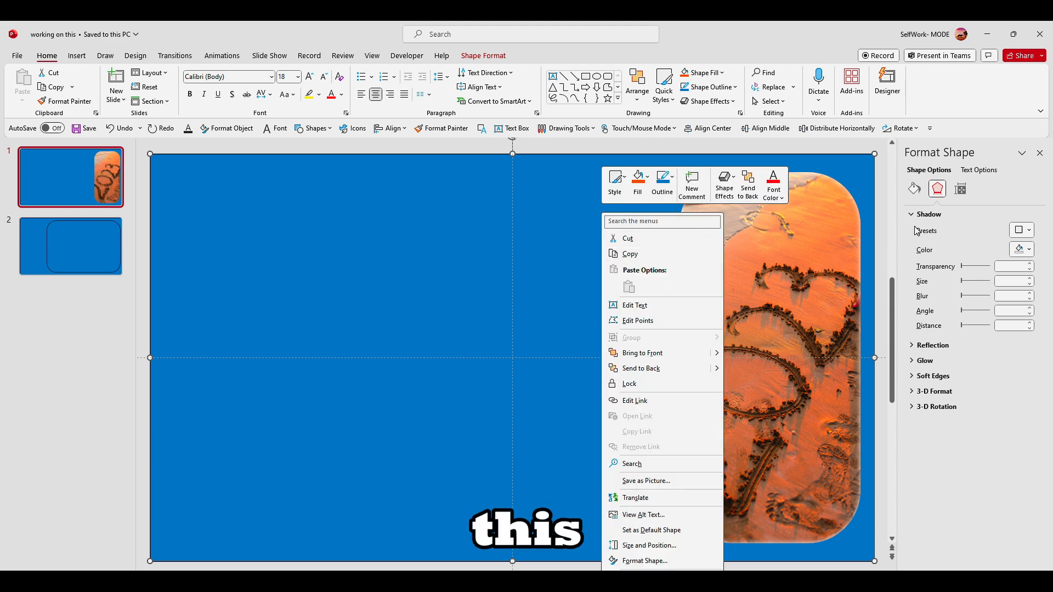
click(507, 245)
right_click(508, 244)
click(535, 560)
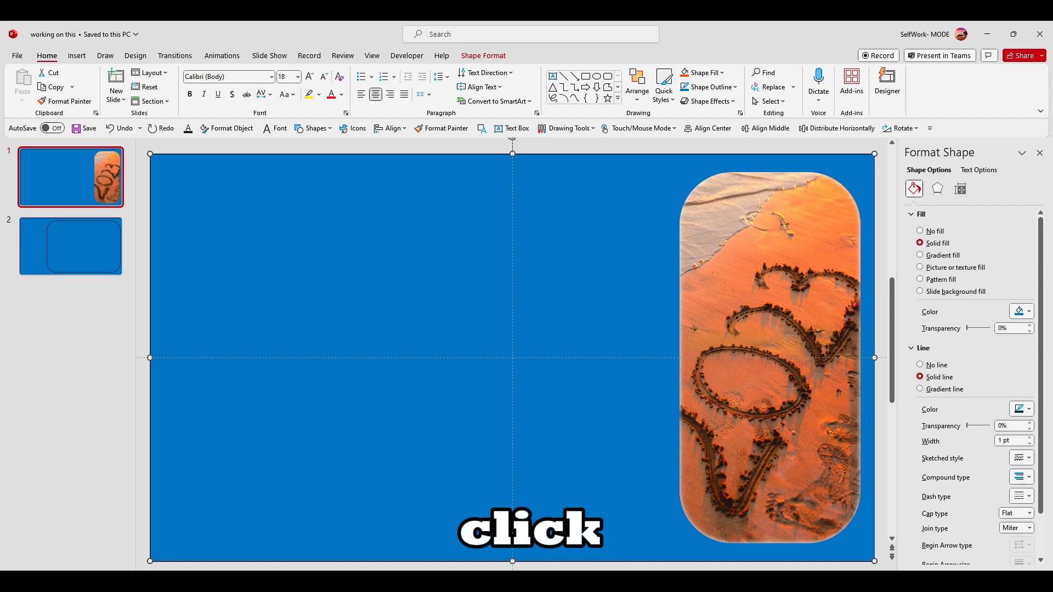
click(933, 365)
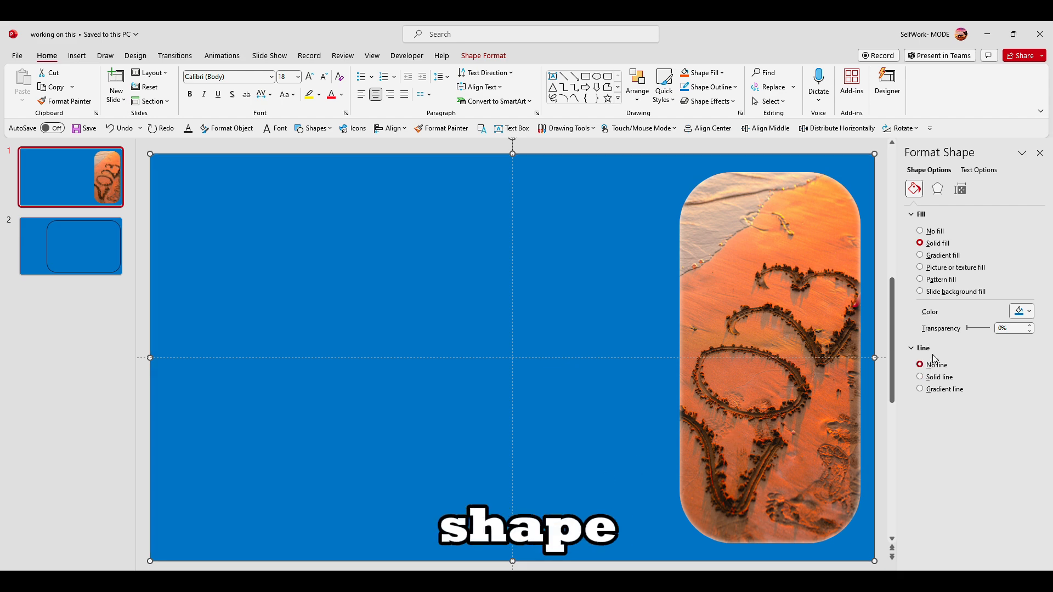
Give slide 1's background rectangle a gradient fill and delete its middle stops, leaving only the first and last.
click(934, 256)
click(933, 265)
click(934, 257)
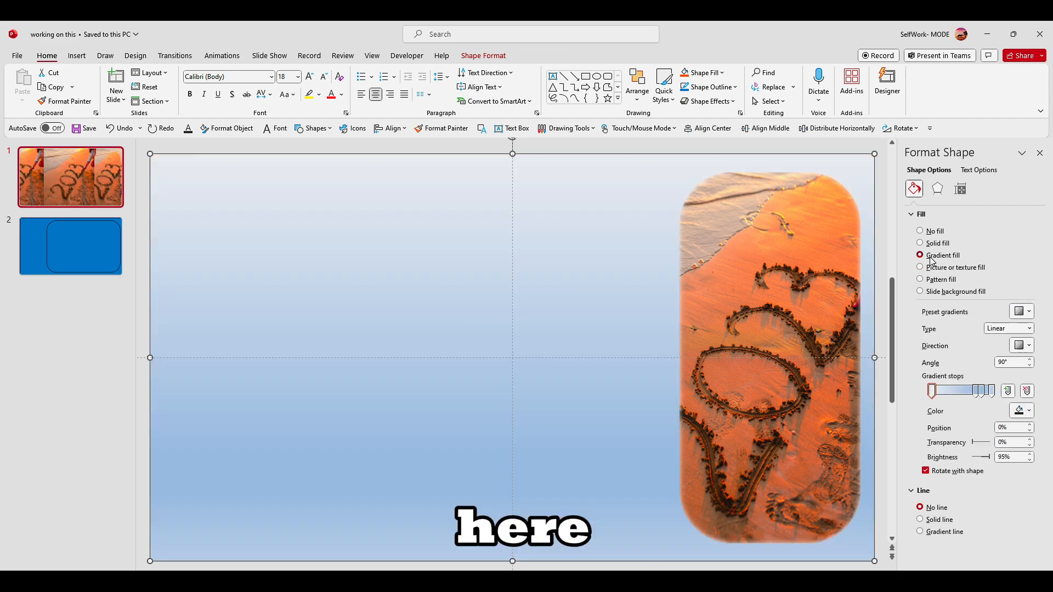
click(980, 391)
key(Delete)
Try black and standard red as the colour of the background gradient's first stop.
click(1022, 411)
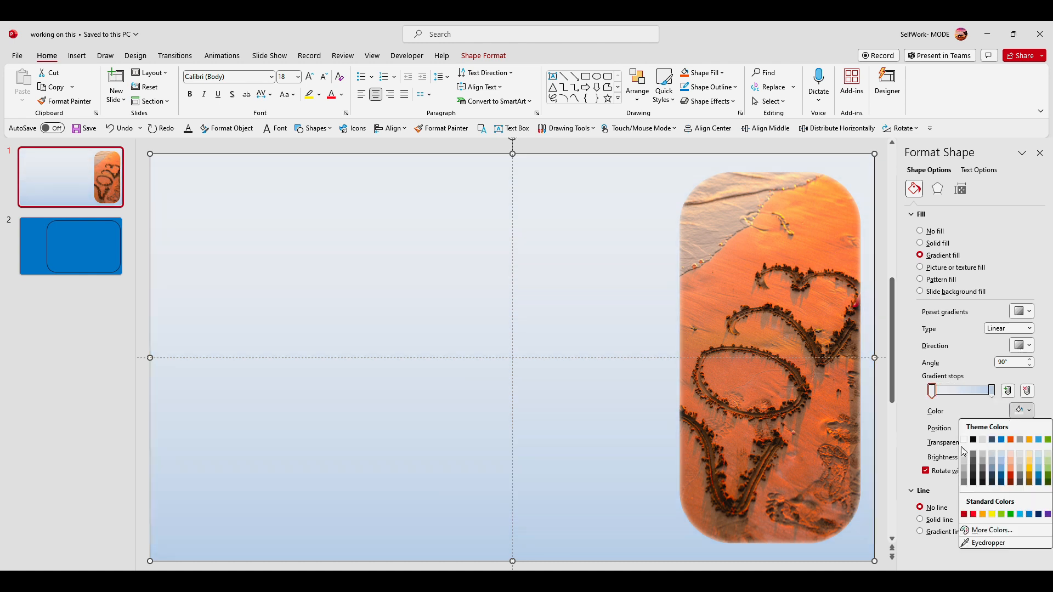
click(975, 439)
click(1025, 413)
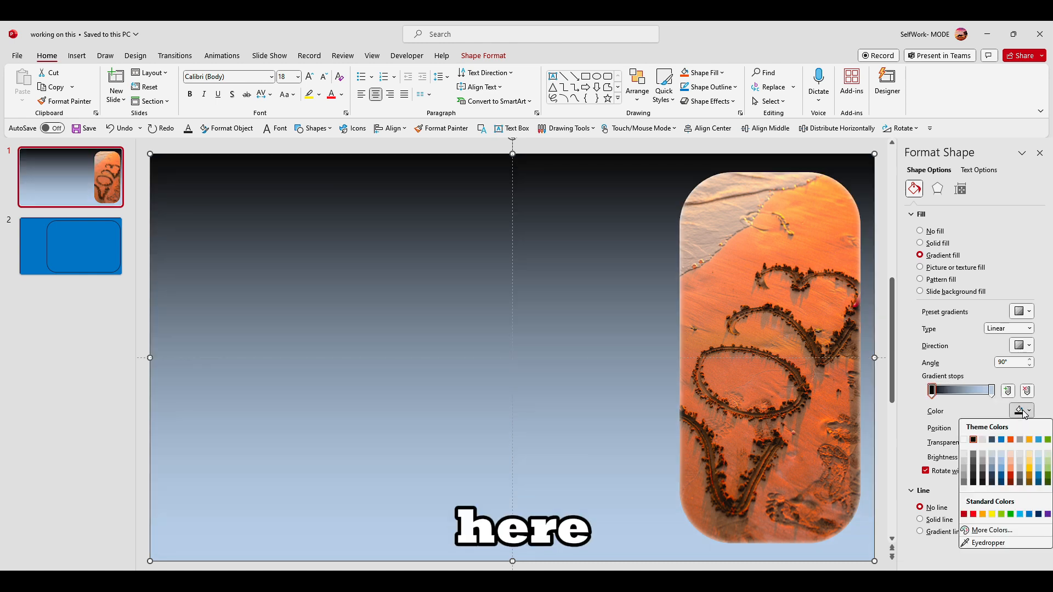
click(974, 515)
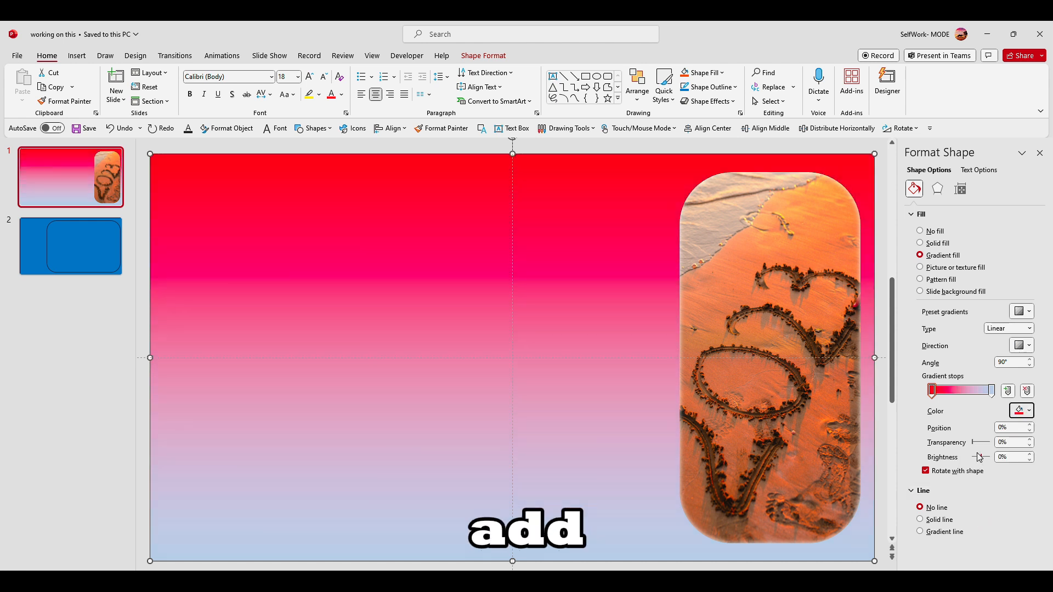
Set the background gradient's first stop to a custom pinkish red and its last stop to black.
click(1021, 411)
click(996, 530)
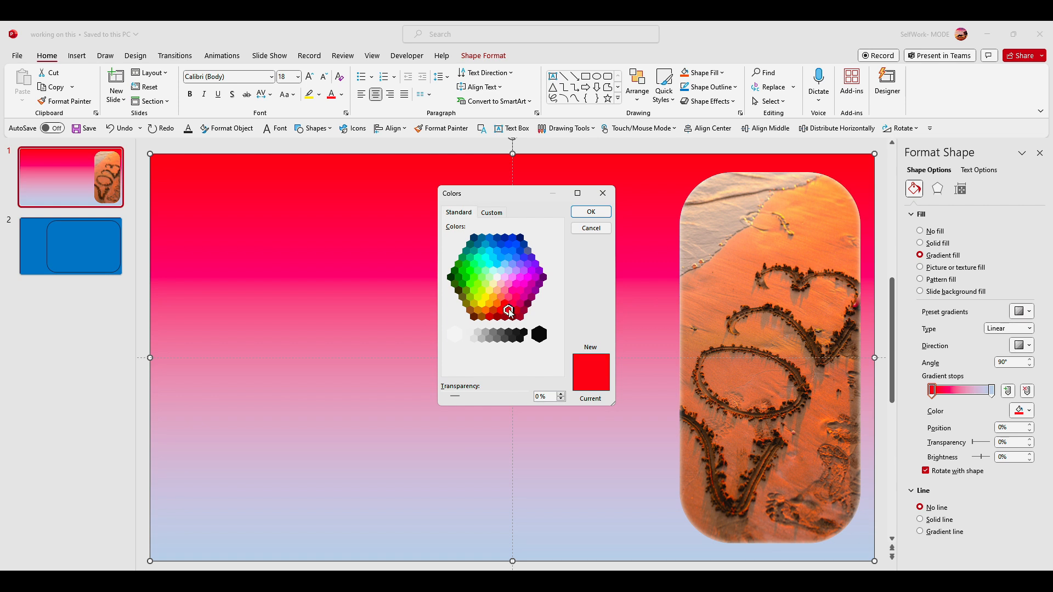
click(592, 212)
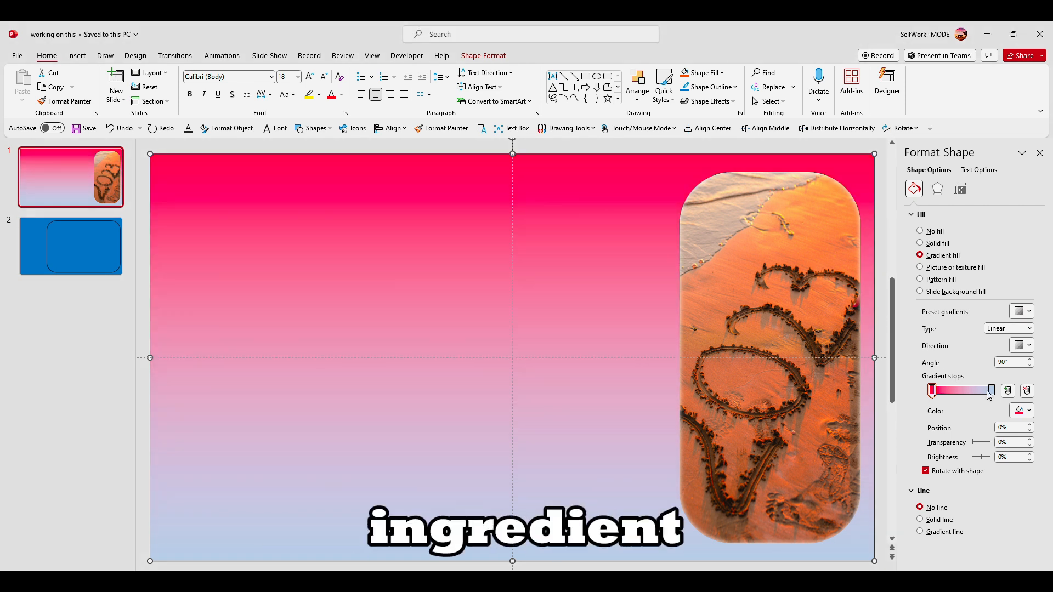
click(1020, 411)
click(974, 441)
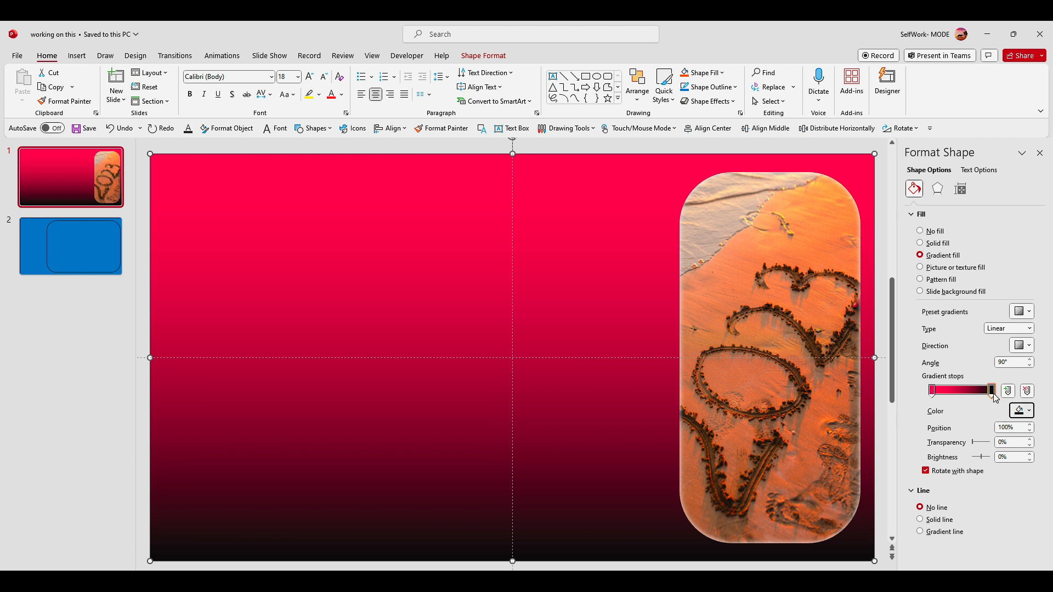
Change the background gradient to the Radial type, spreading red from the bottom-right corner toward black at the upper left.
click(1031, 366)
click(1028, 345)
click(975, 372)
click(1009, 328)
click(999, 345)
click(1021, 312)
click(1006, 288)
mouse_move(973, 449)
mouse_down()
mouse_move(985, 449)
mouse_move(973, 449)
mouse_up()
click(805, 349)
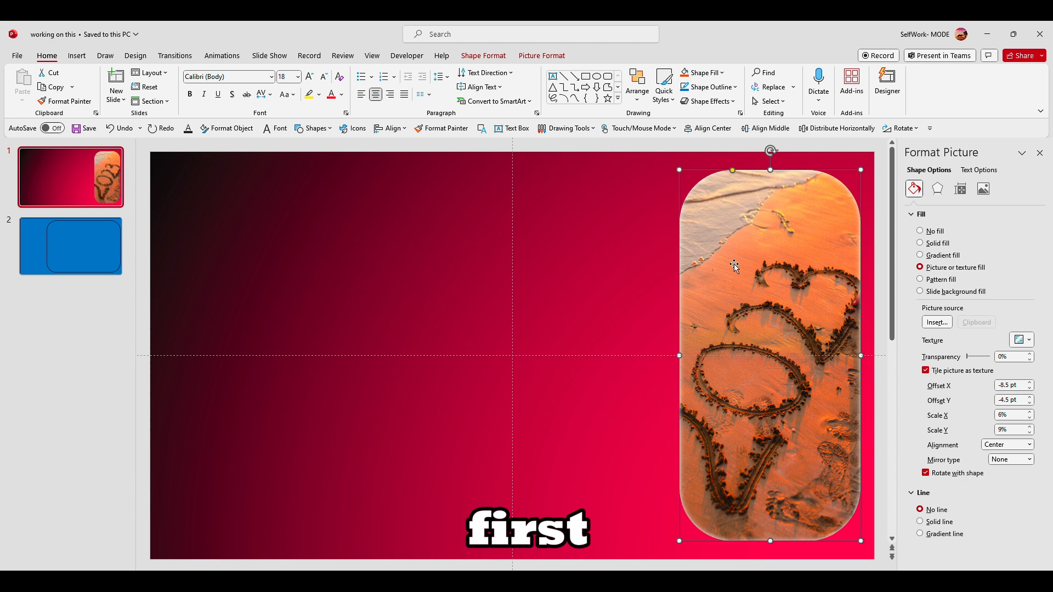
Replace slide 2's blue background rectangle with a copy of slide 1's gradient background and send it to the back.
click(270, 238)
key(ctrl+c)
click(61, 249)
click(282, 256)
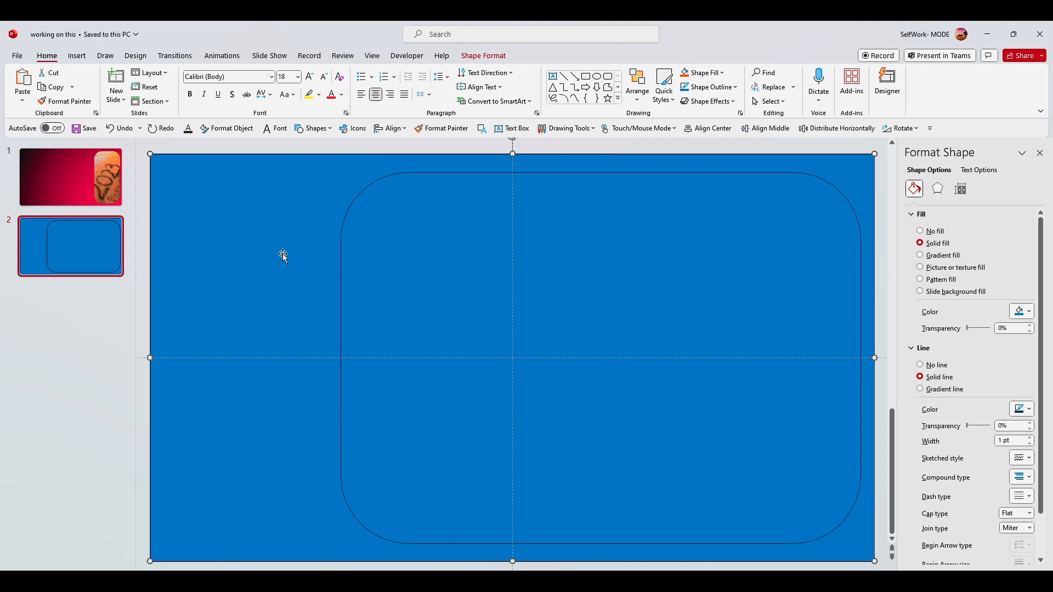
key(Delete)
key(ctrl+v)
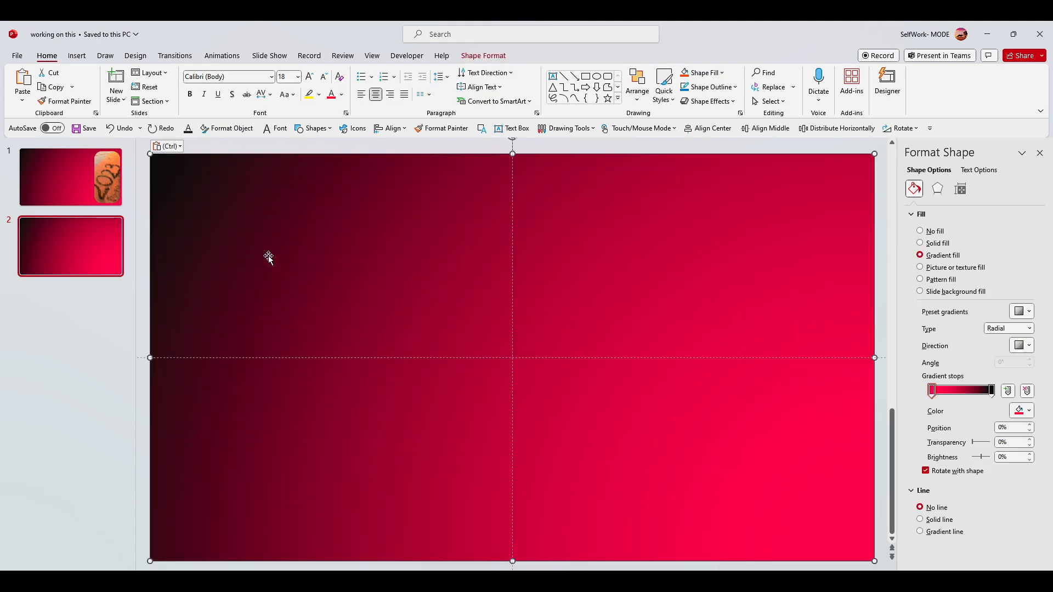
right_click(269, 255)
click(345, 317)
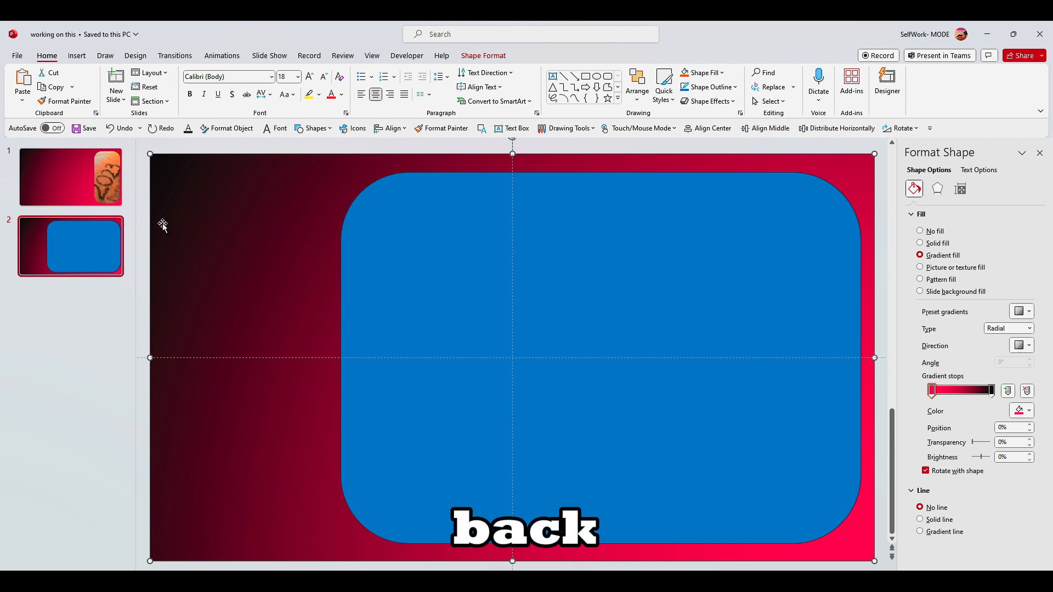
Set the mouse-over action of slide 1's picture-filled rounded rectangle to hyperlink to Slide 2.
click(78, 181)
click(404, 262)
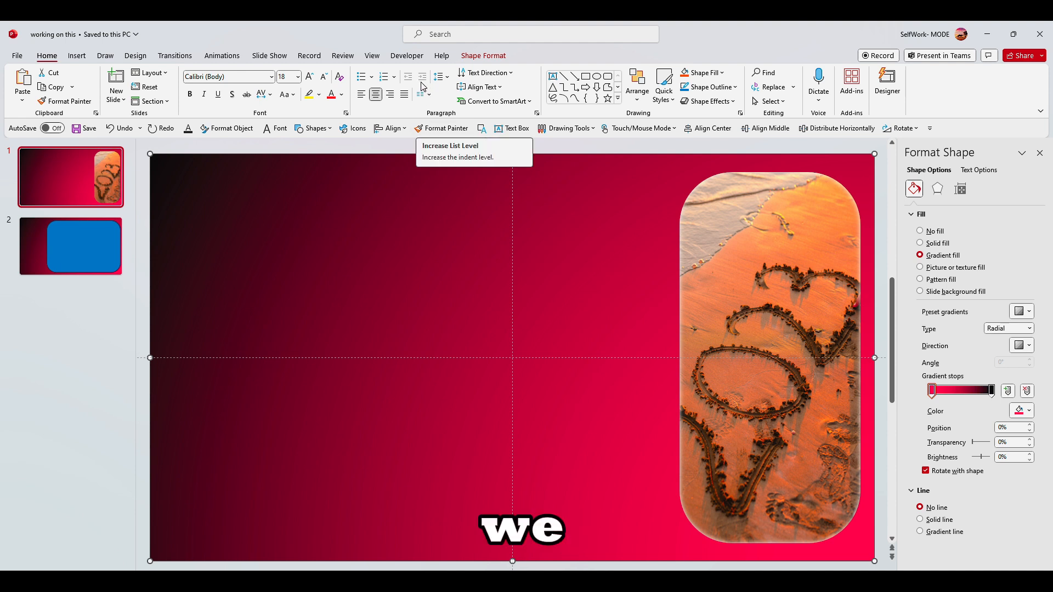
click(735, 240)
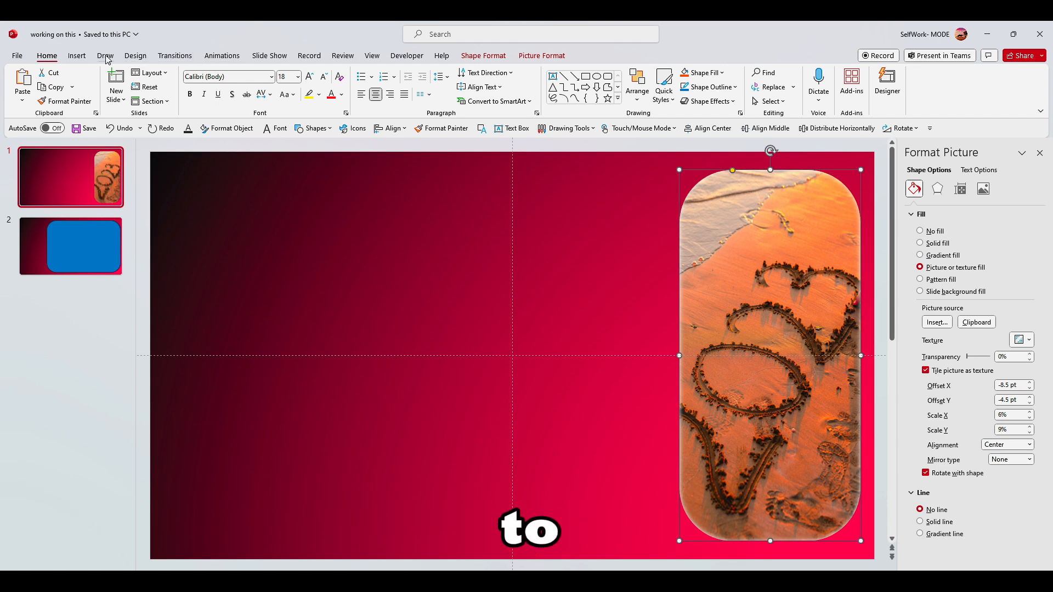
click(77, 55)
click(439, 82)
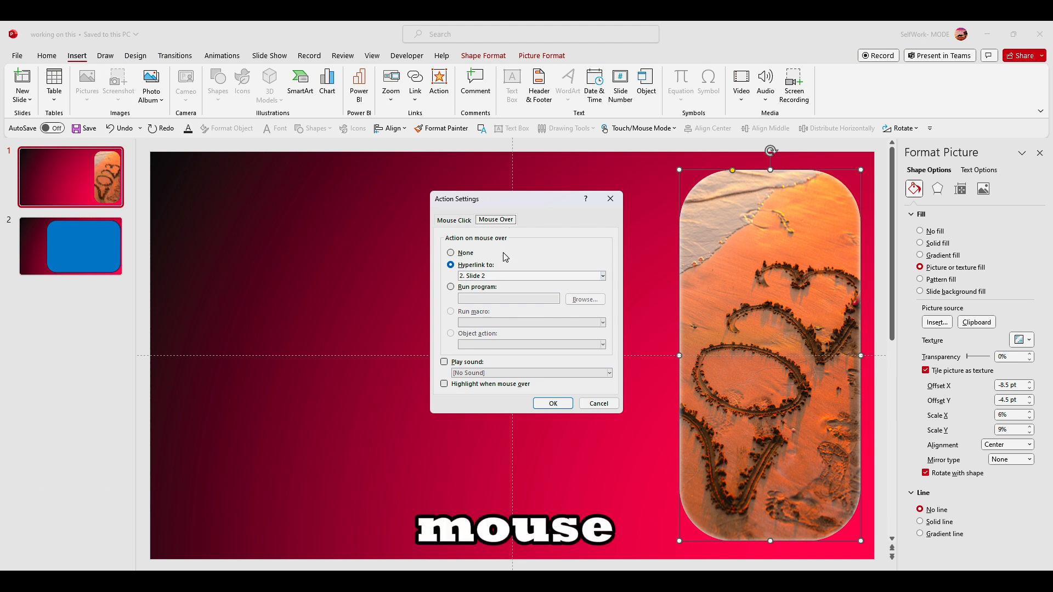
click(504, 277)
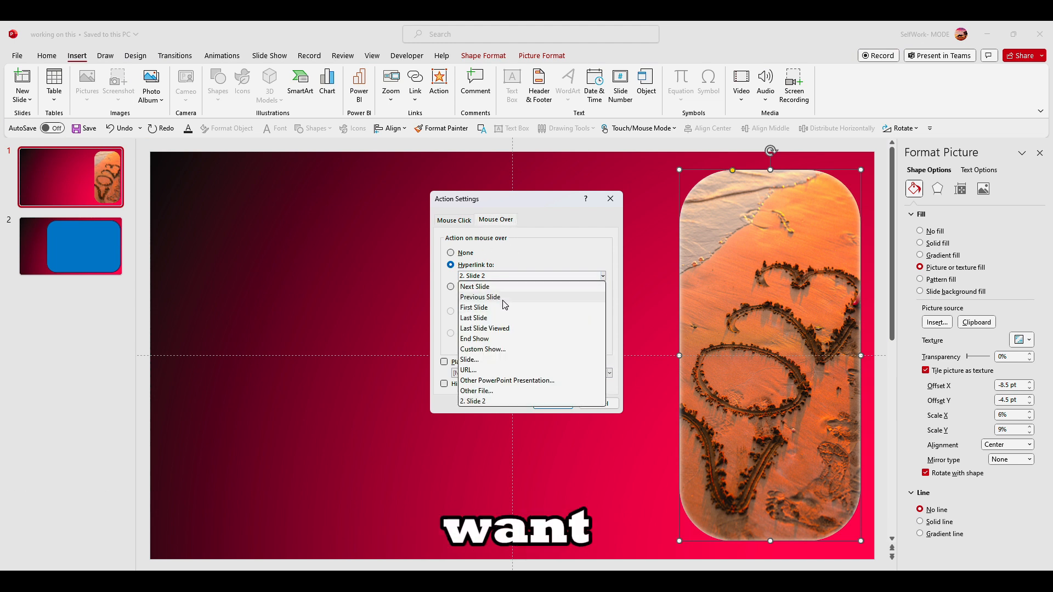
click(473, 359)
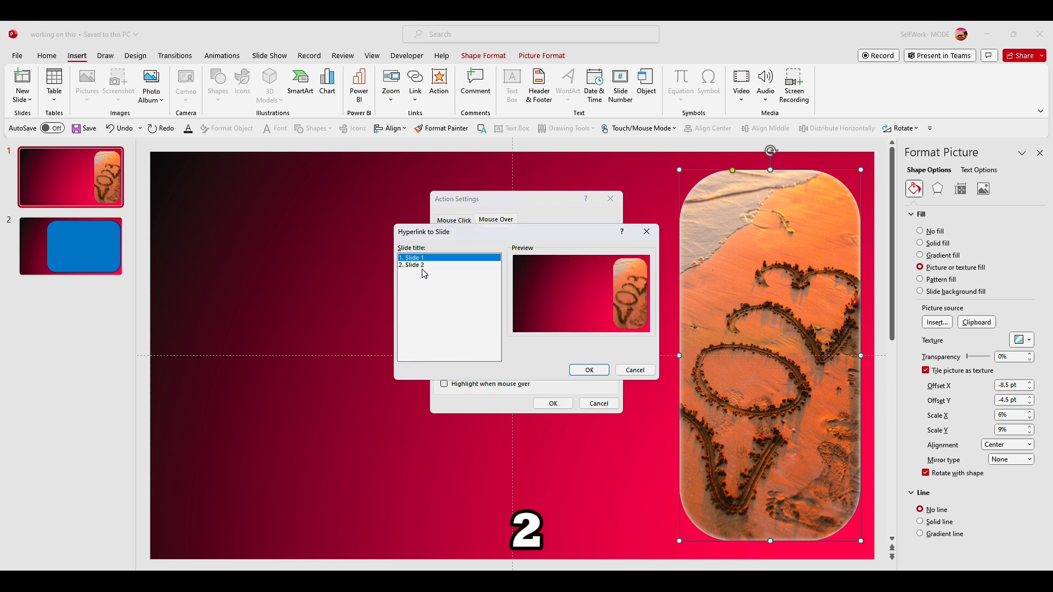
click(424, 266)
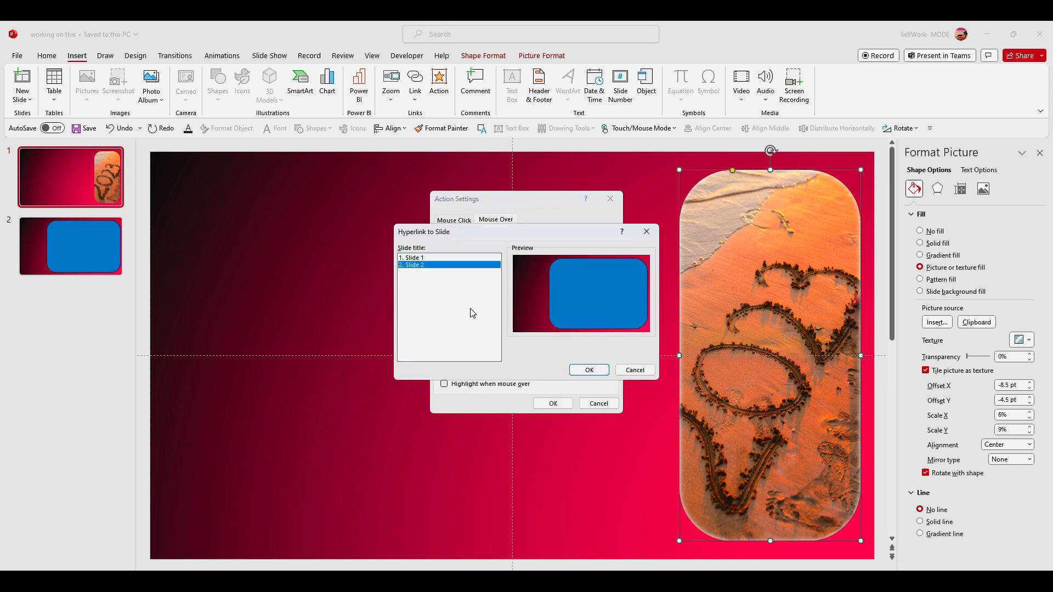
click(579, 373)
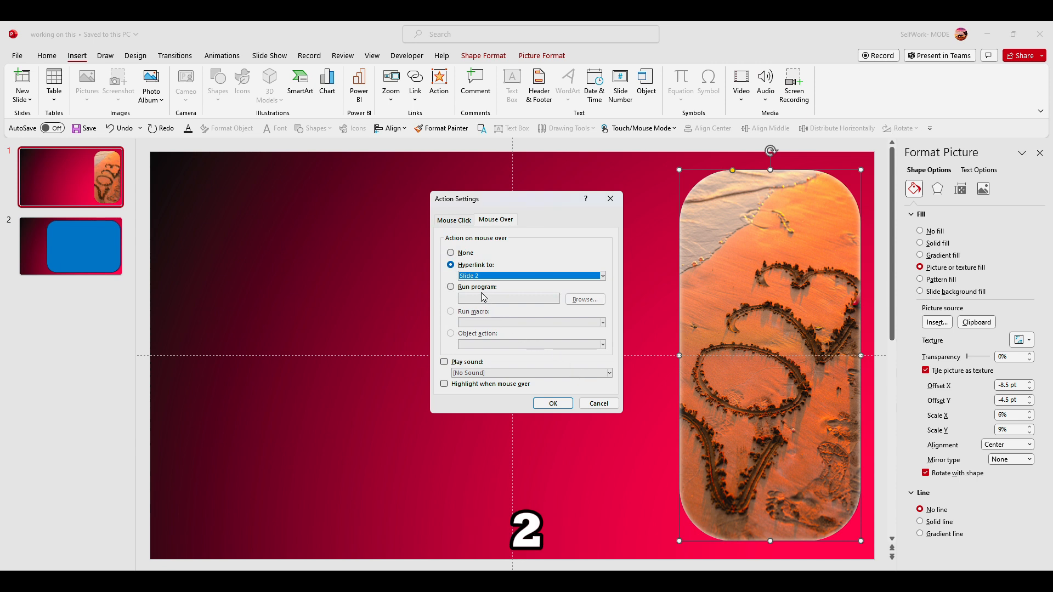
click(551, 403)
click(447, 251)
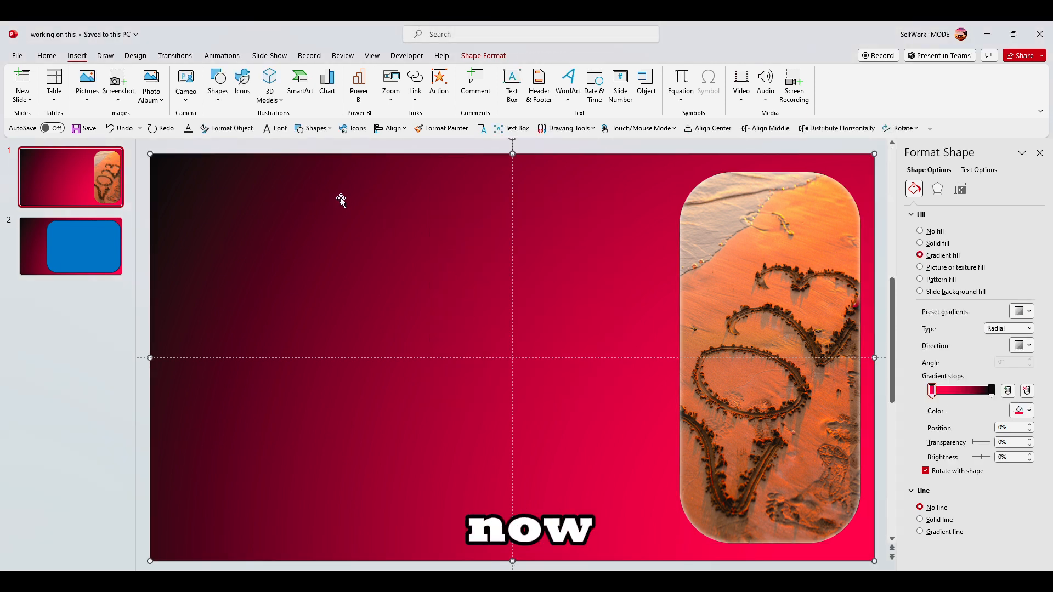
Run the slide show from the beginning, test the mouse-over on the picture shape, and return to editing with the formatting pane closed.
click(265, 57)
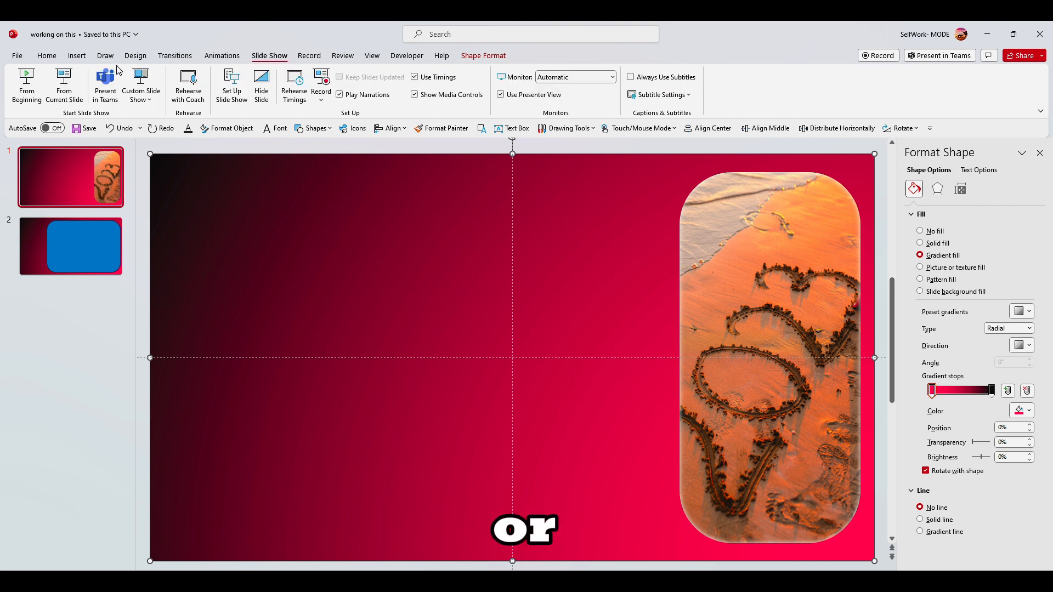
key(F5)
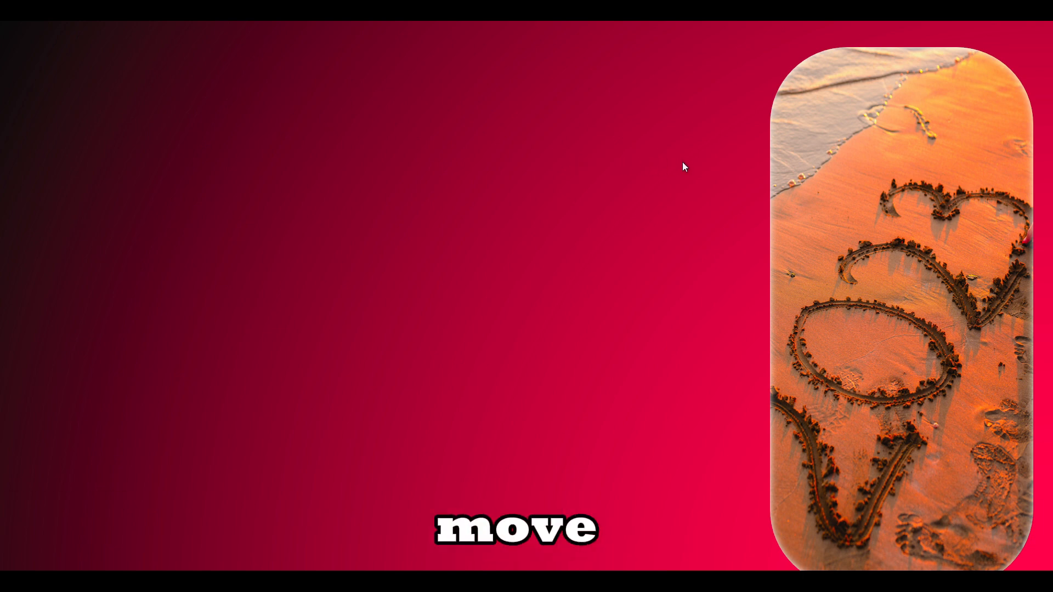
mouse_move(821, 159)
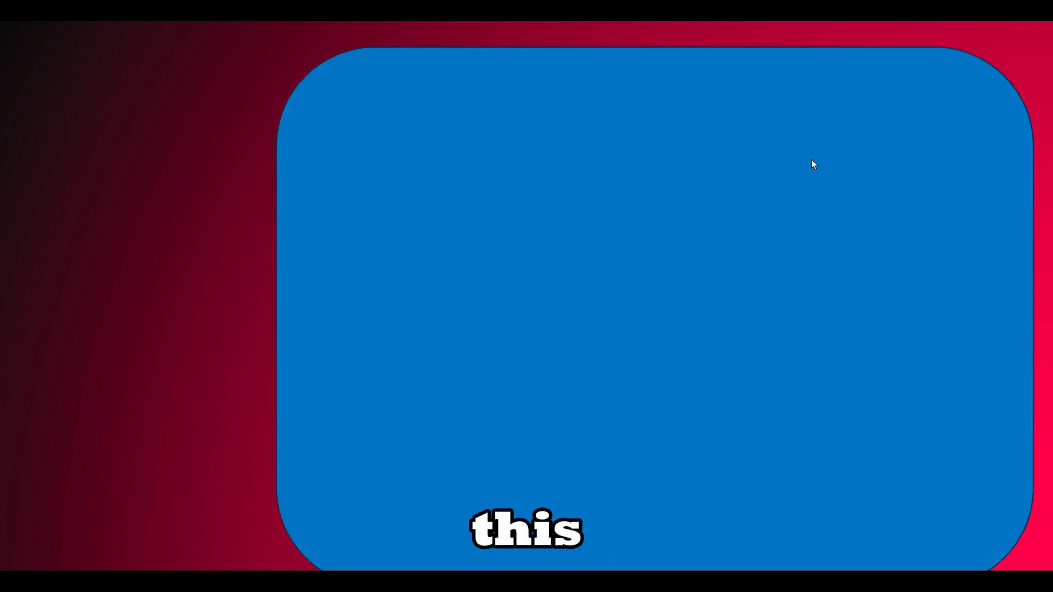
key(Escape)
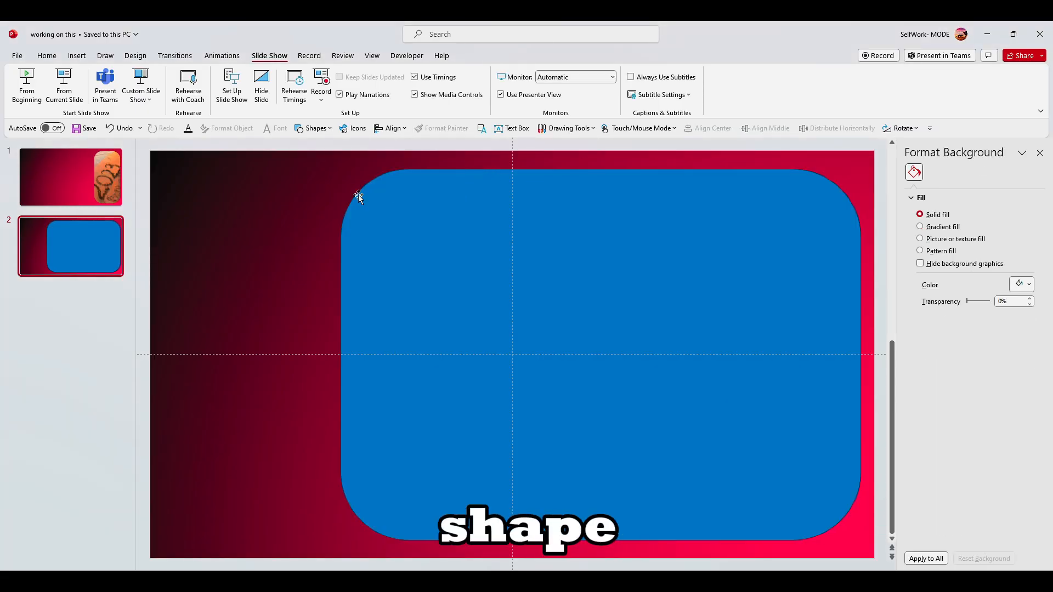
click(1039, 153)
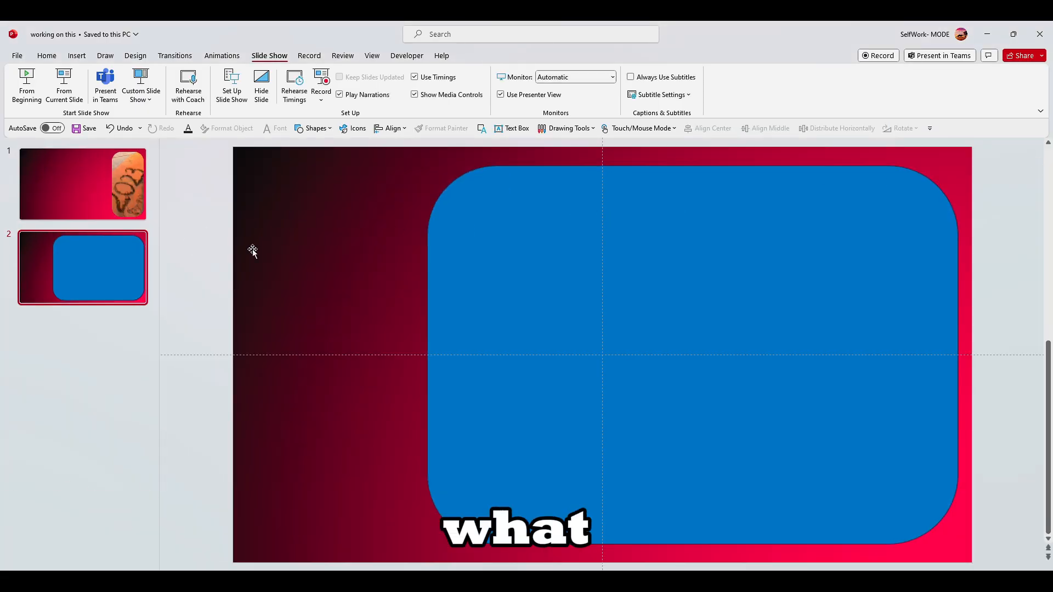
Set the mouse-over action of slide 1's gradient background rectangle to hyperlink to Slide 1.
click(111, 199)
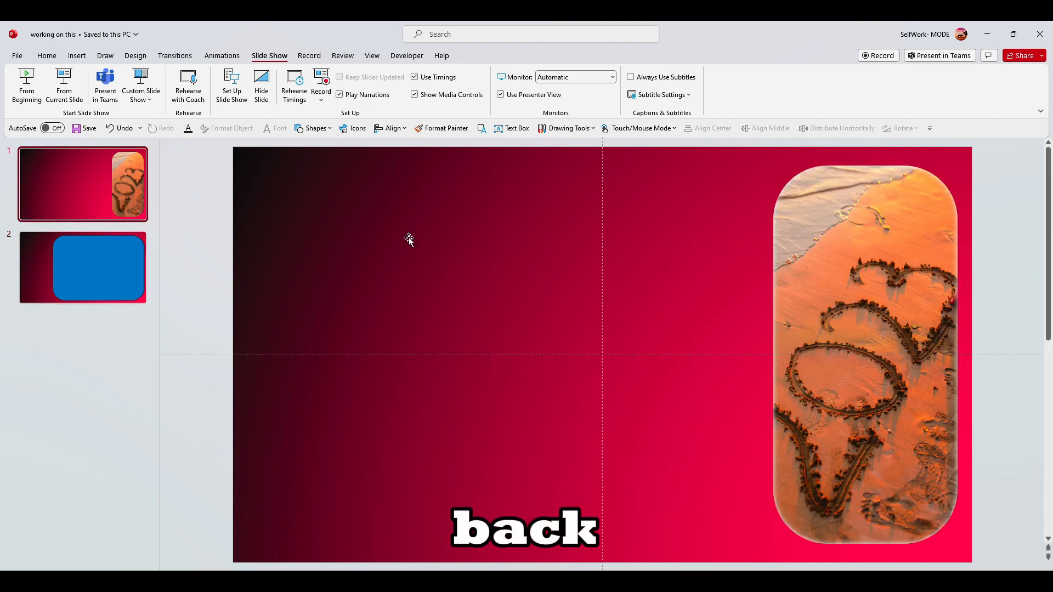
click(411, 235)
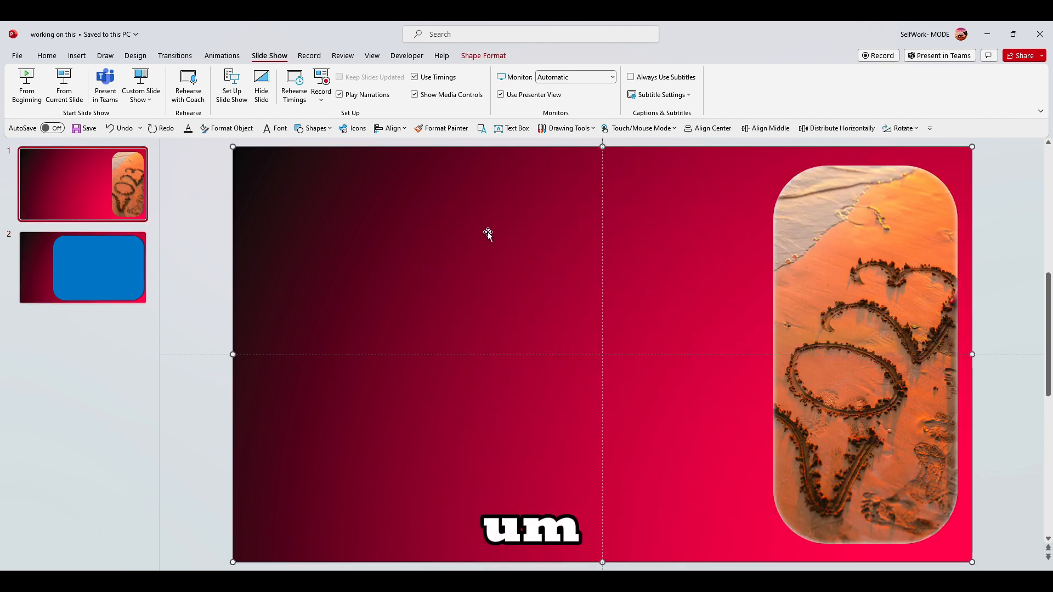
right_click(513, 214)
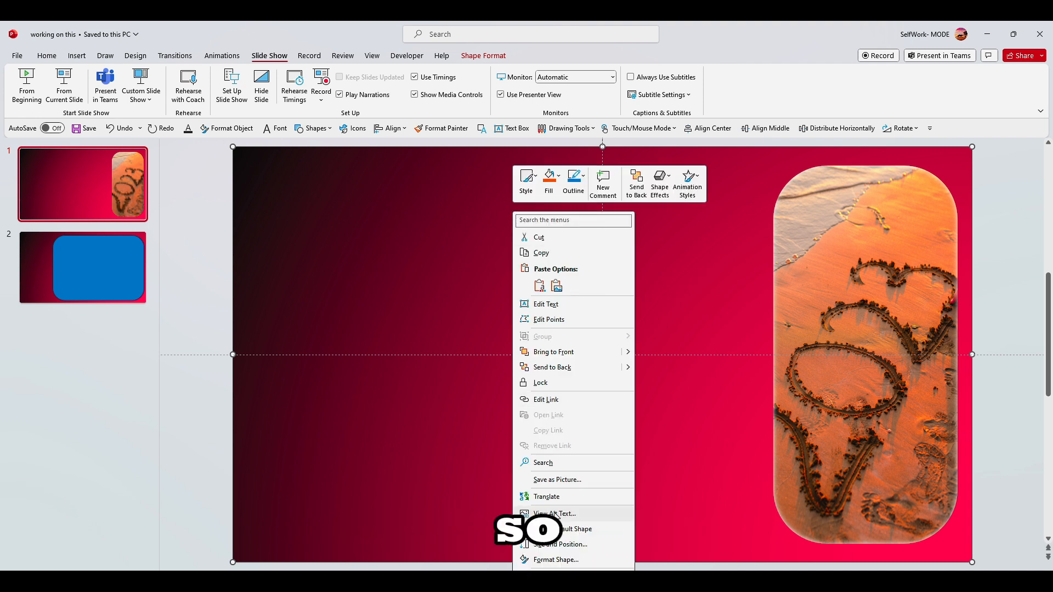
click(350, 215)
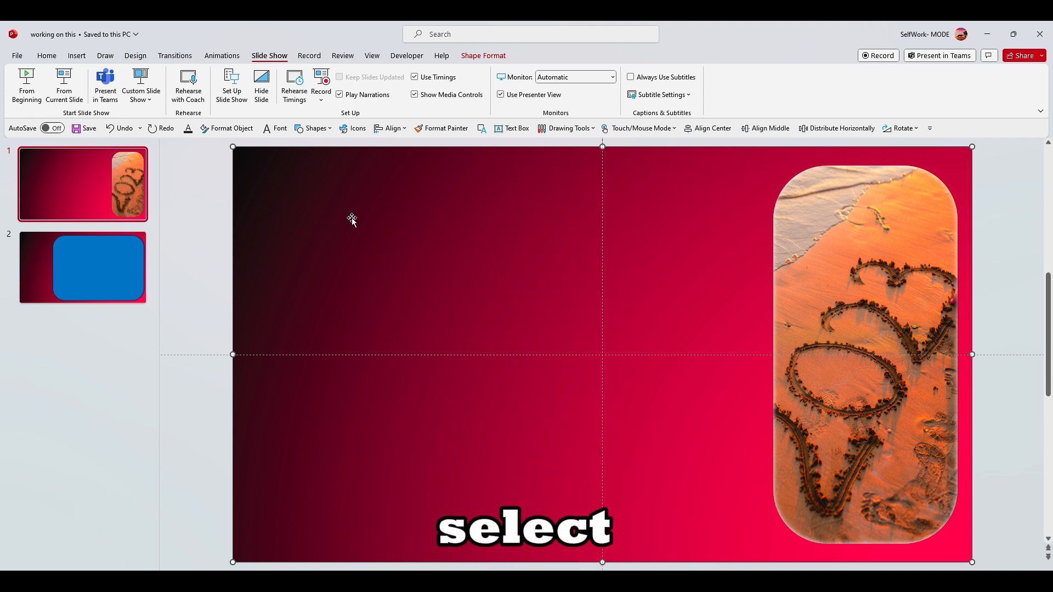
click(77, 56)
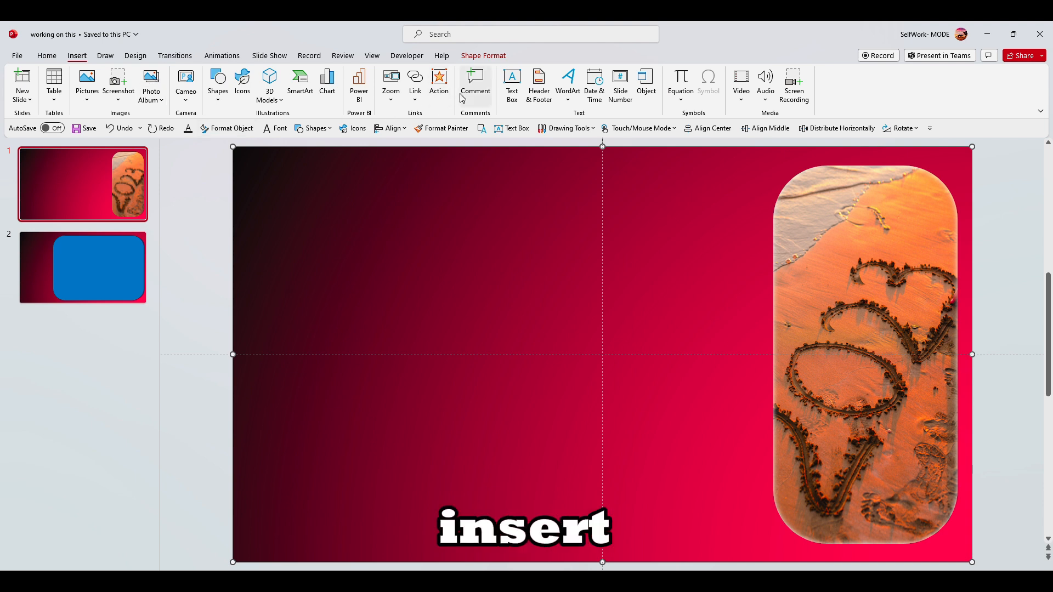
click(439, 83)
click(518, 276)
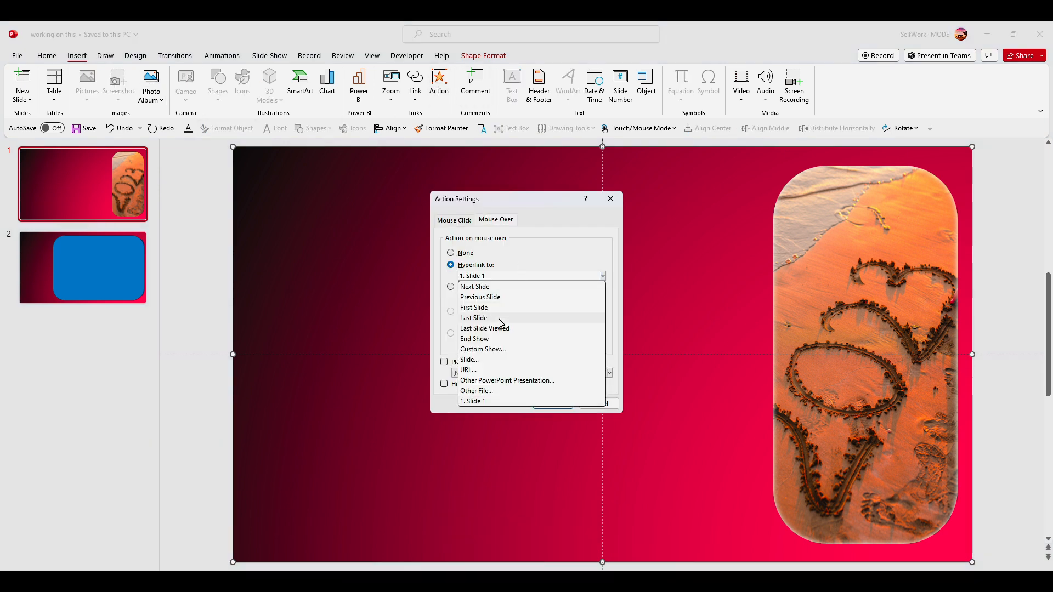
click(482, 360)
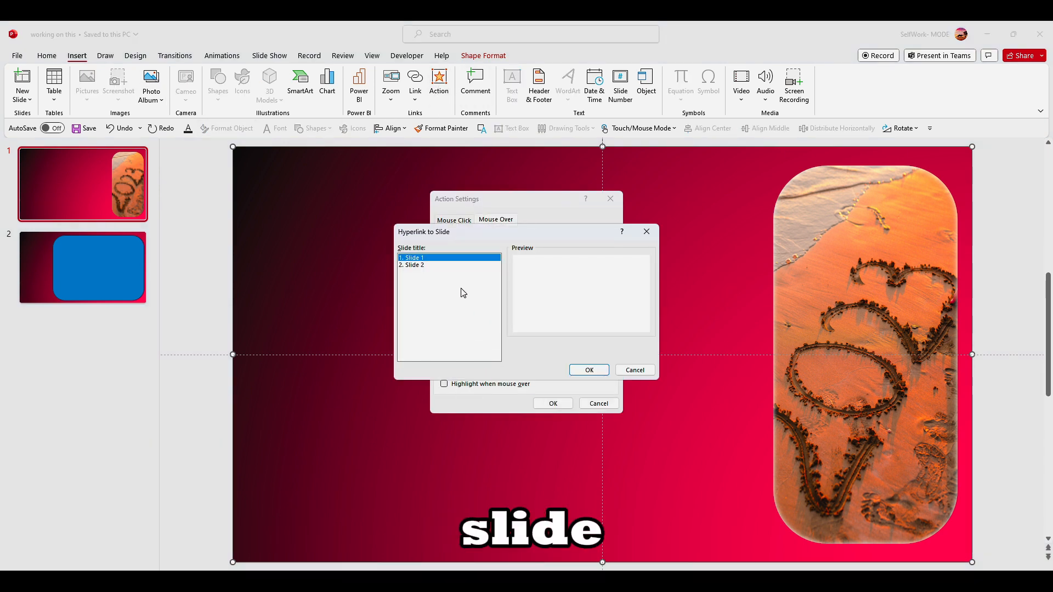
click(602, 374)
click(553, 403)
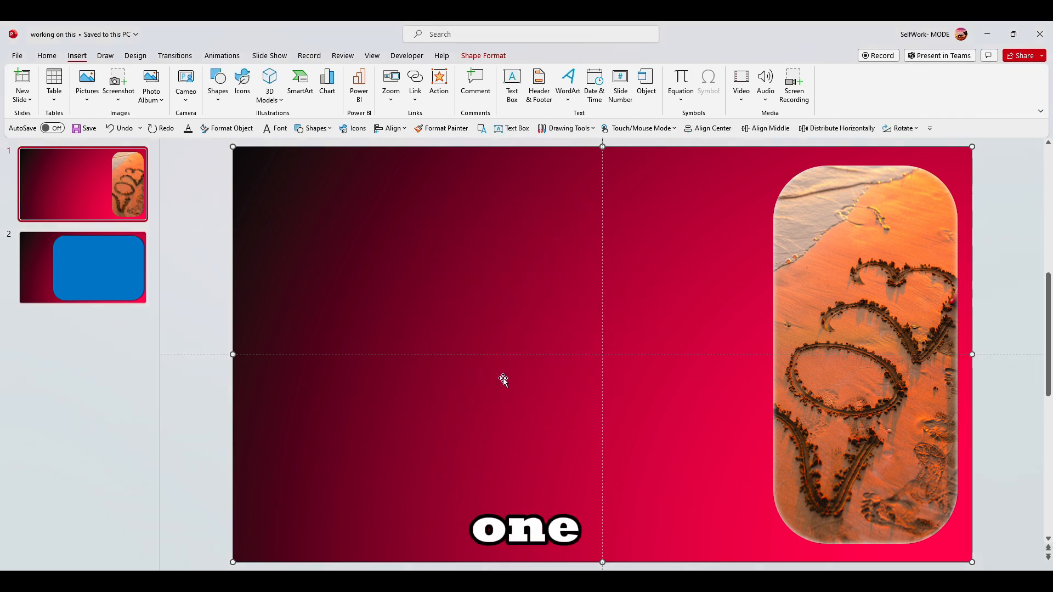
Delete slide 2's gradient background rectangle, replace it with a copy of slide 1's linked background, and send the copy to the back.
click(43, 281)
click(378, 265)
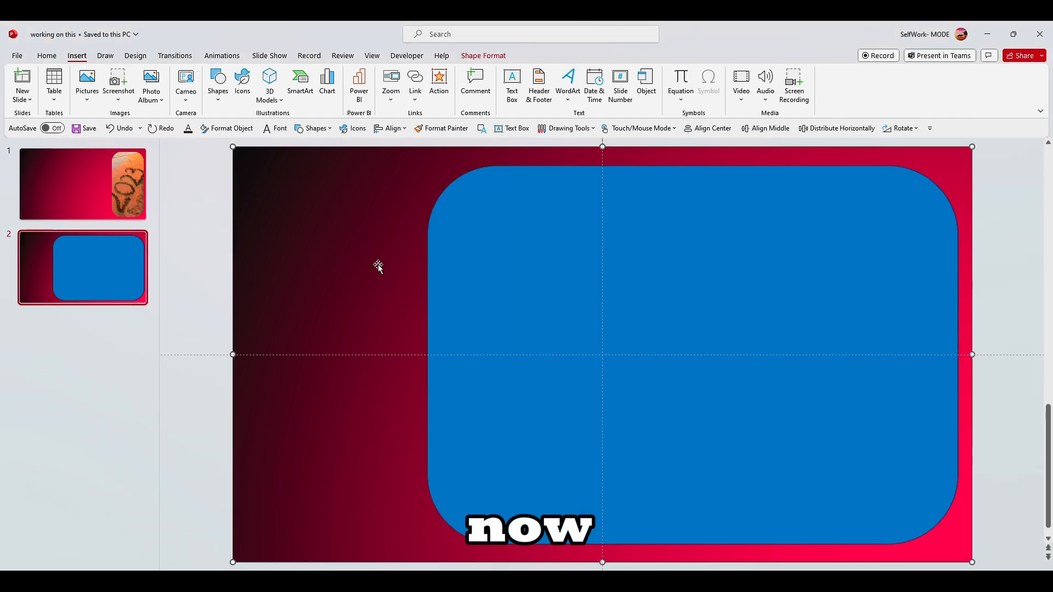
key(Delete)
click(82, 184)
click(358, 296)
key(ctrl+c)
click(114, 255)
key(ctrl+v)
right_click(384, 276)
click(417, 371)
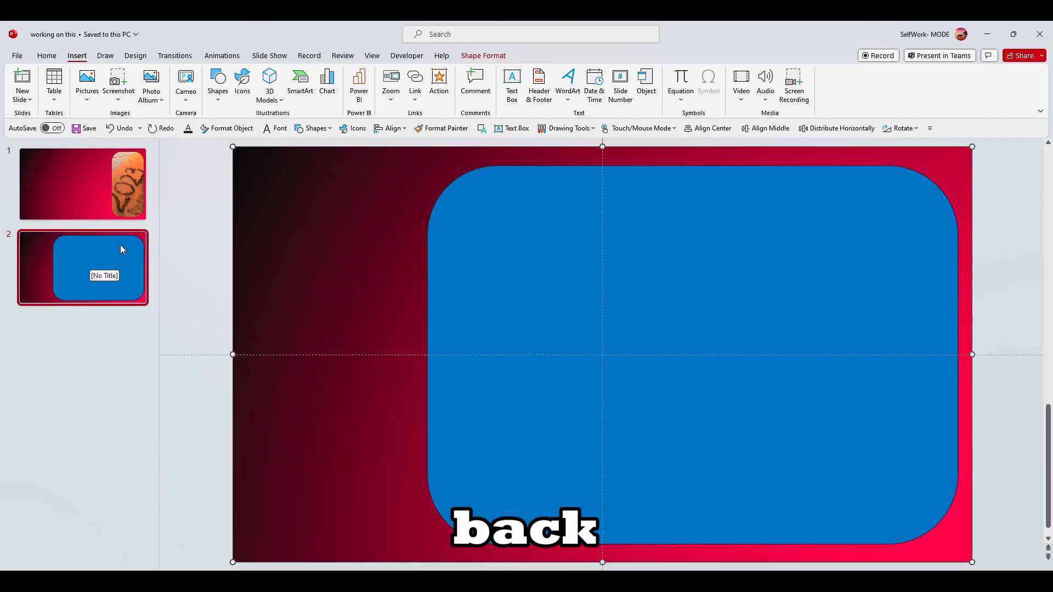
Fill slide 2's large blue rounded rectangle with the beach picture using a picture or texture fill.
click(133, 196)
click(118, 242)
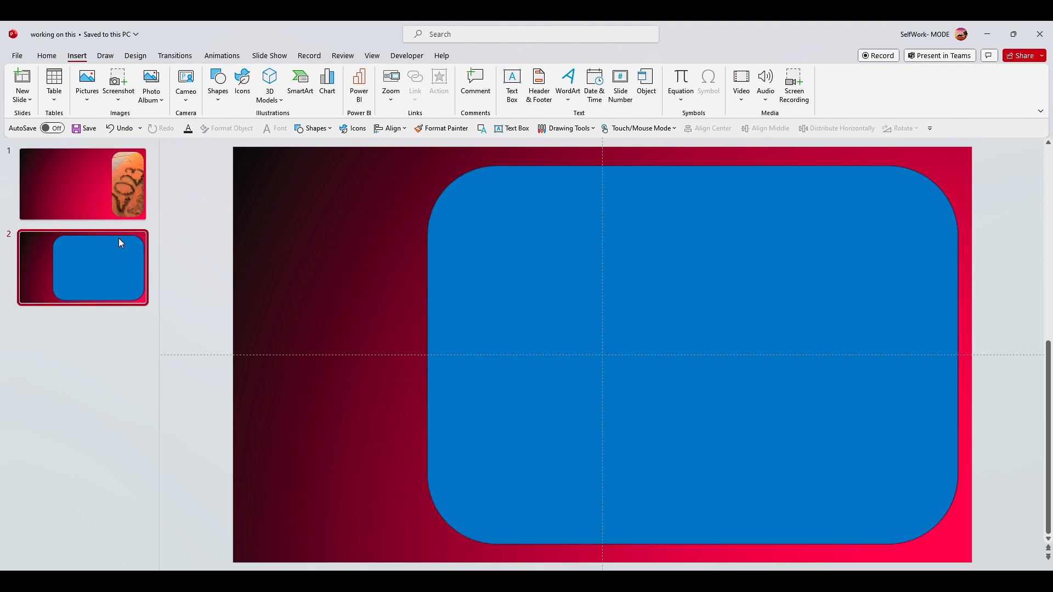
right_click(512, 294)
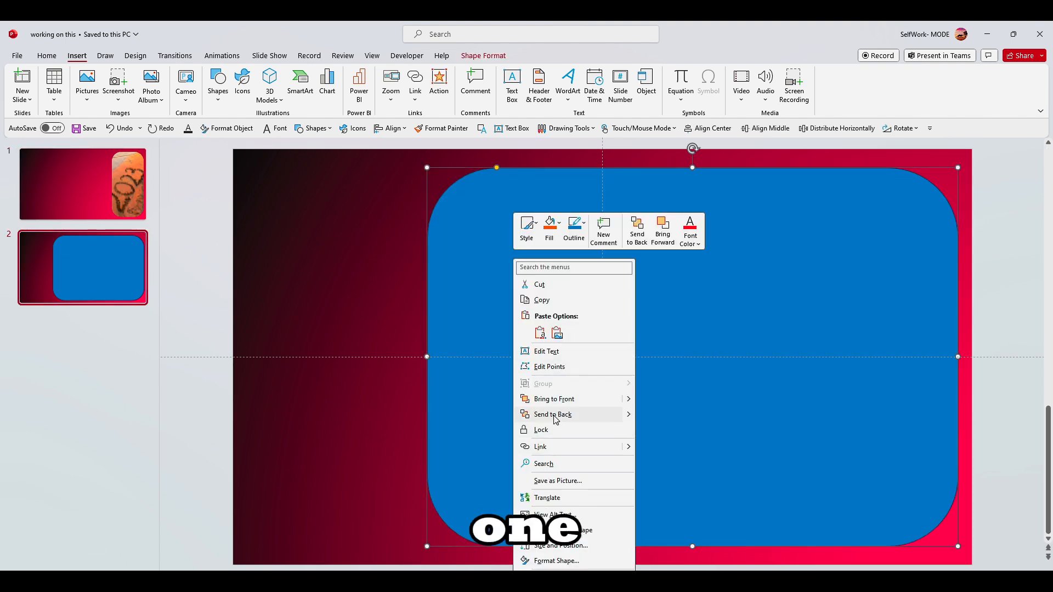
click(555, 561)
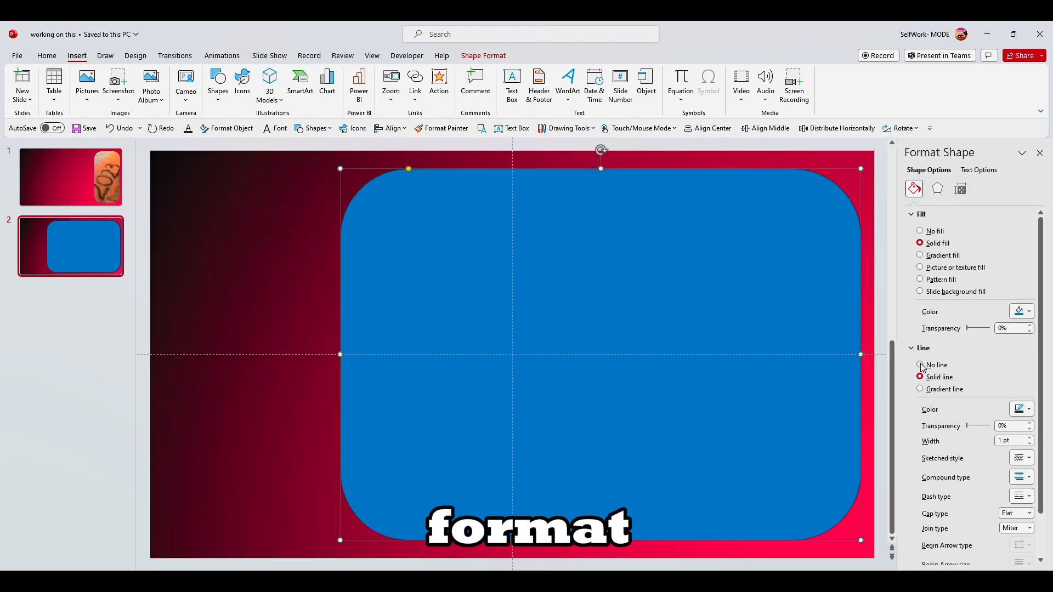
click(951, 268)
click(945, 257)
click(947, 268)
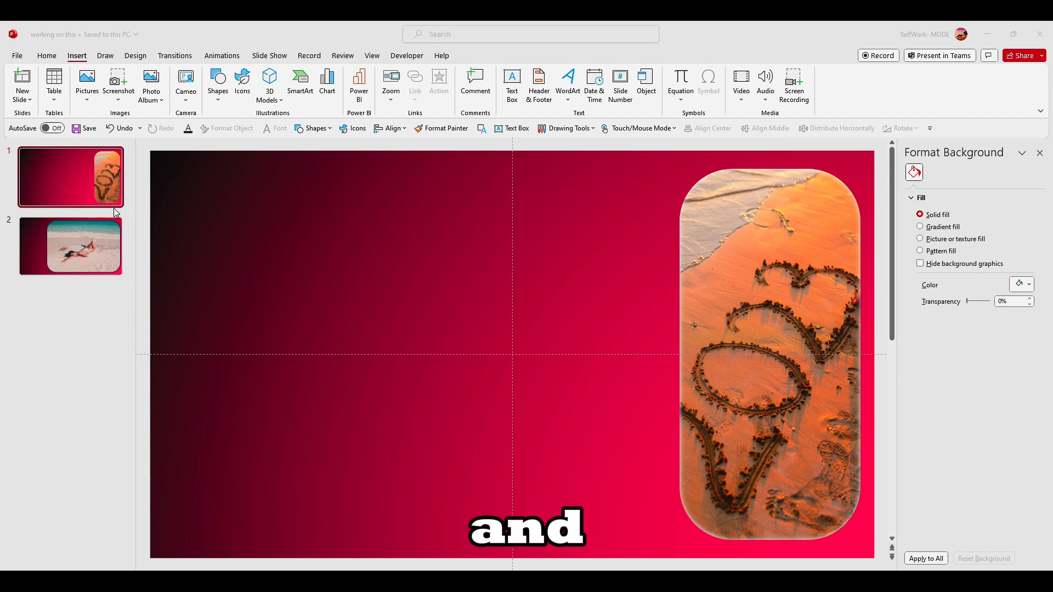
Run the slide show from slide 1, test the mouse-over effect in both directions, and return to editing.
click(100, 221)
click(115, 173)
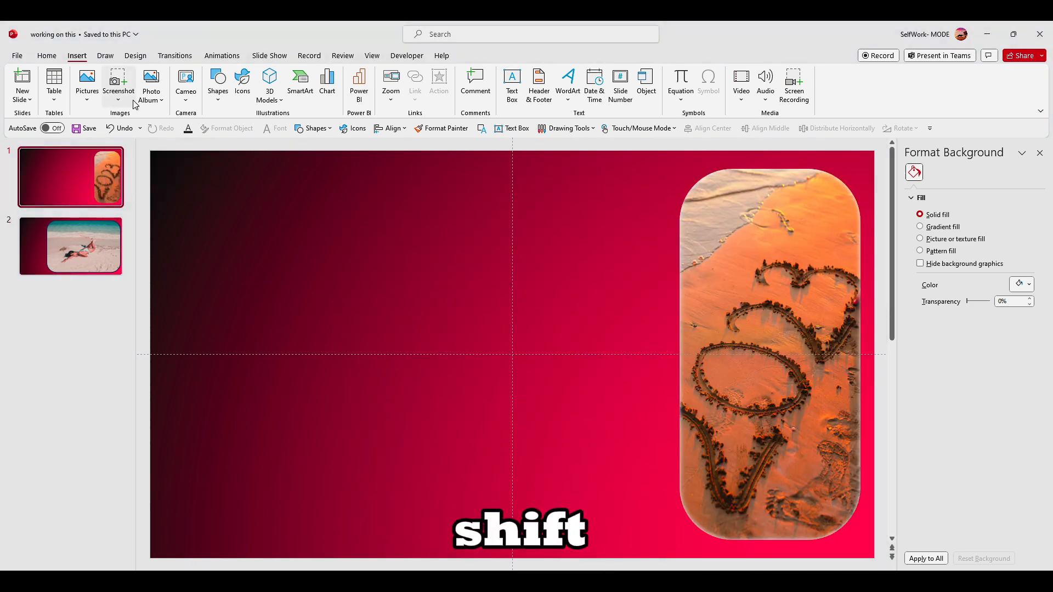
key(shift+F5)
click(829, 250)
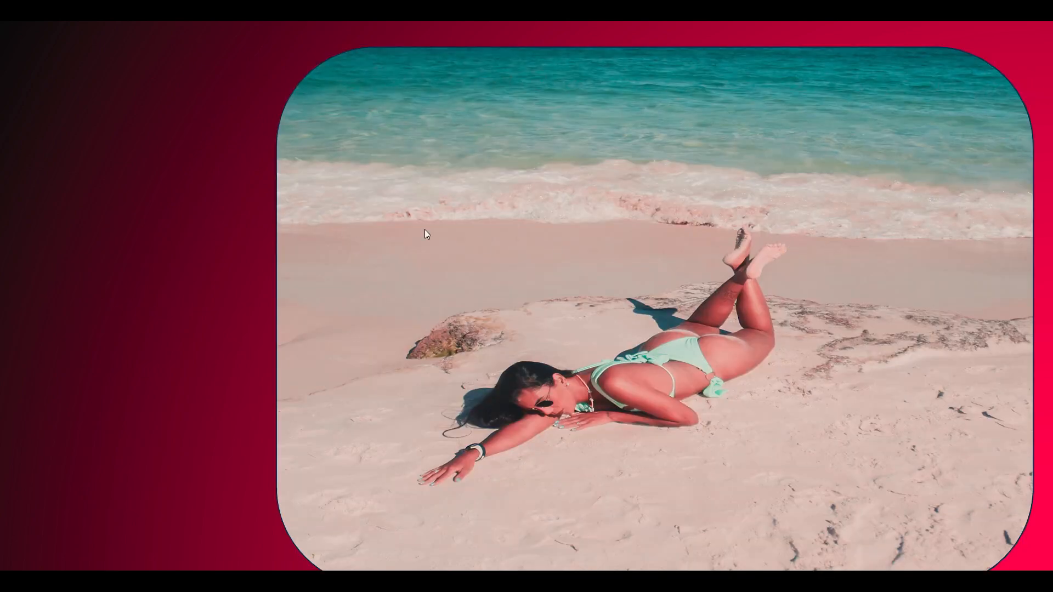
key(Left)
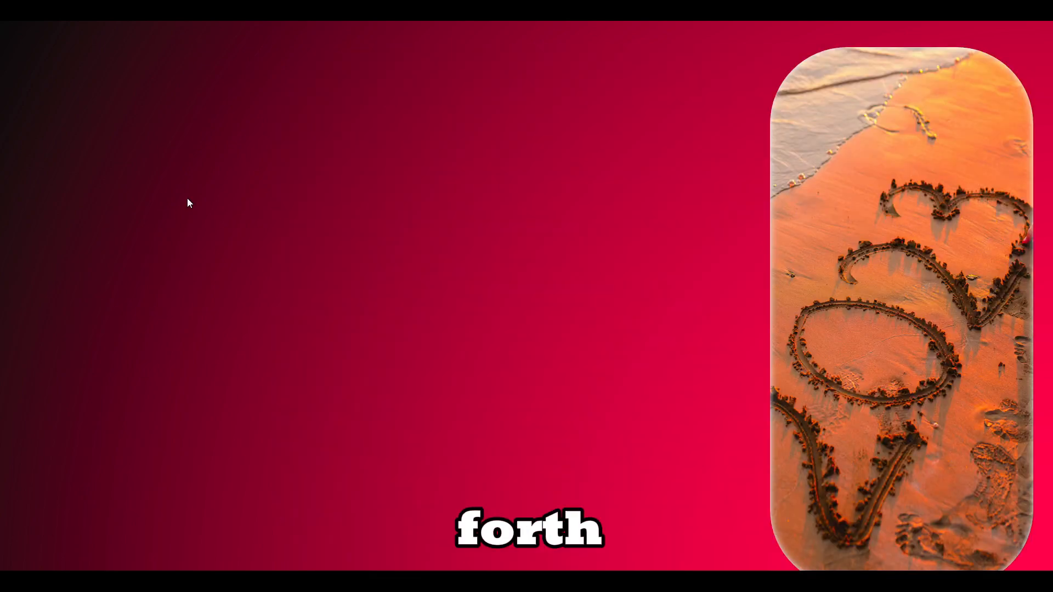
key(Escape)
Try no fill, solid, gradient and picture fills on slide 1's full-size background rectangle.
click(397, 254)
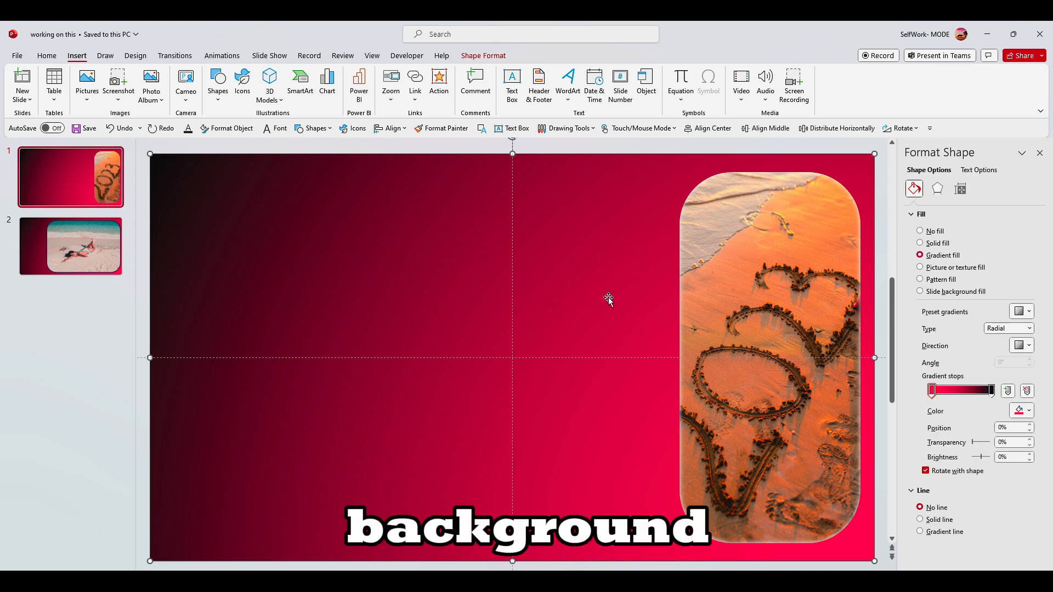
click(920, 231)
click(921, 243)
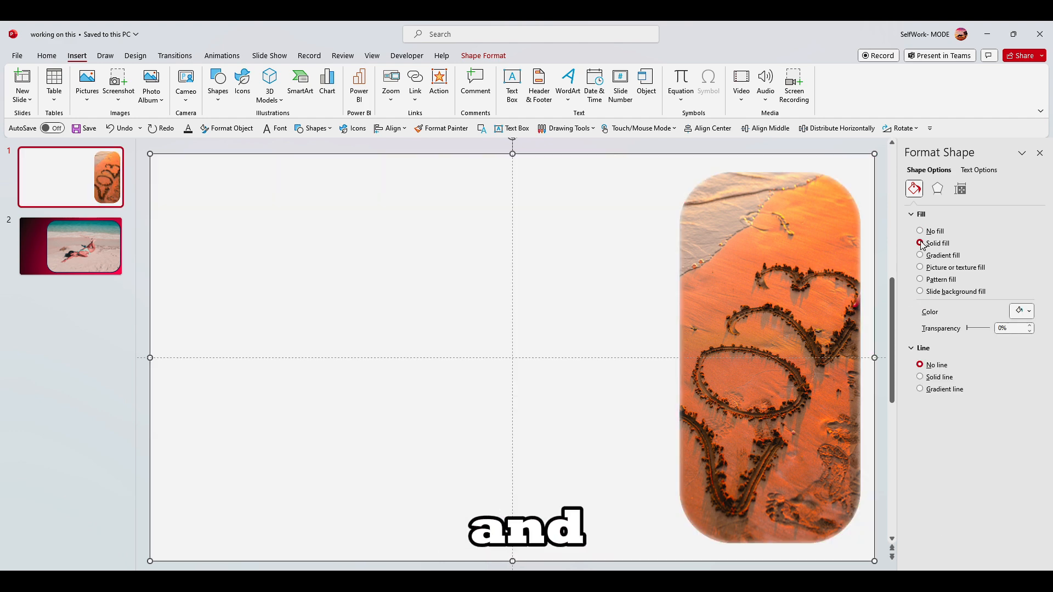
click(921, 256)
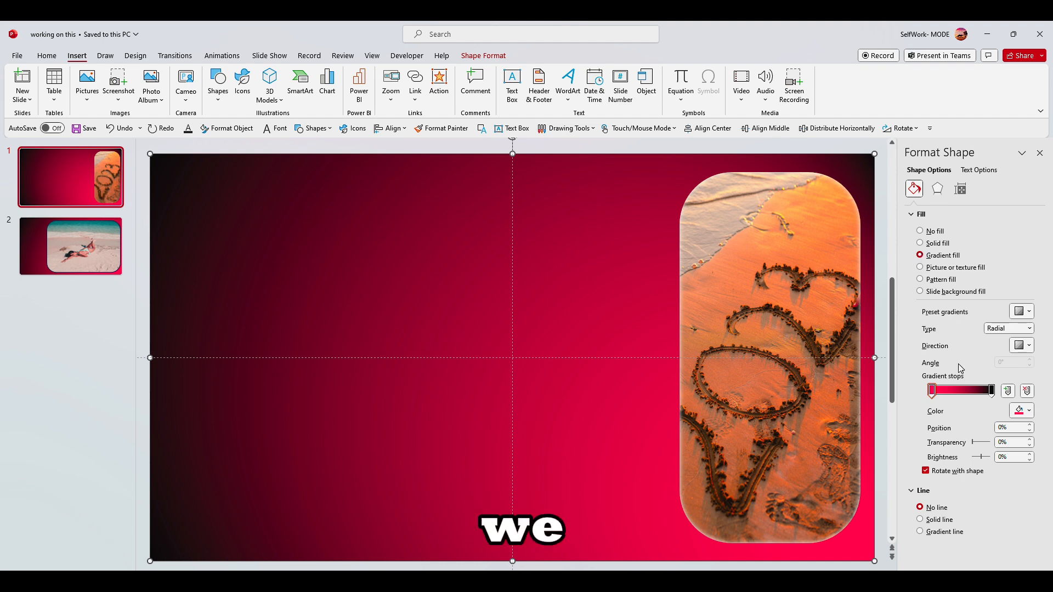
click(945, 268)
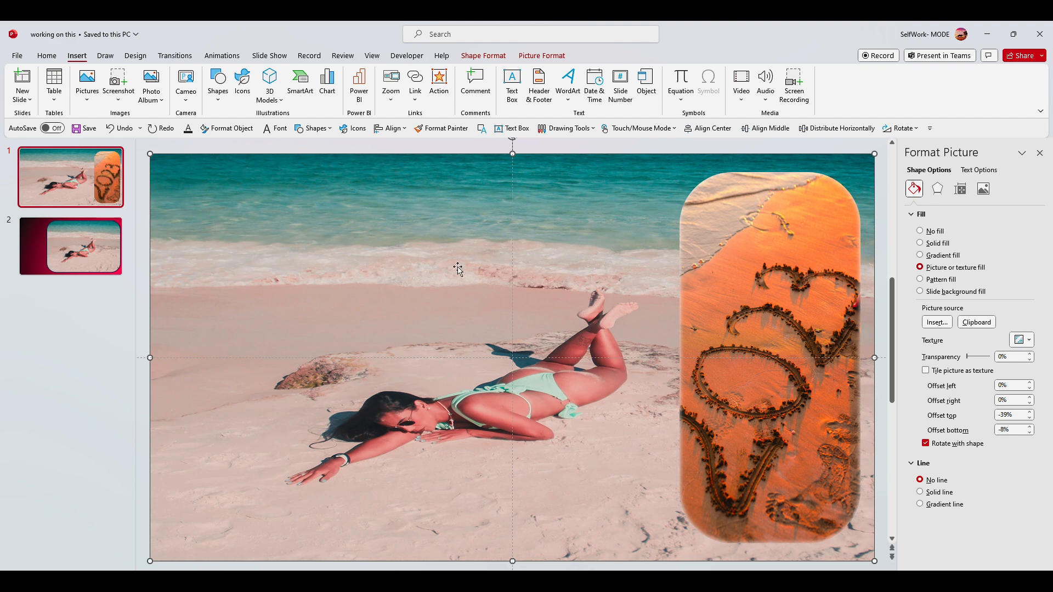
Set slide 1's own background transparency to 88% and switch that background to a gradient fill.
click(46, 253)
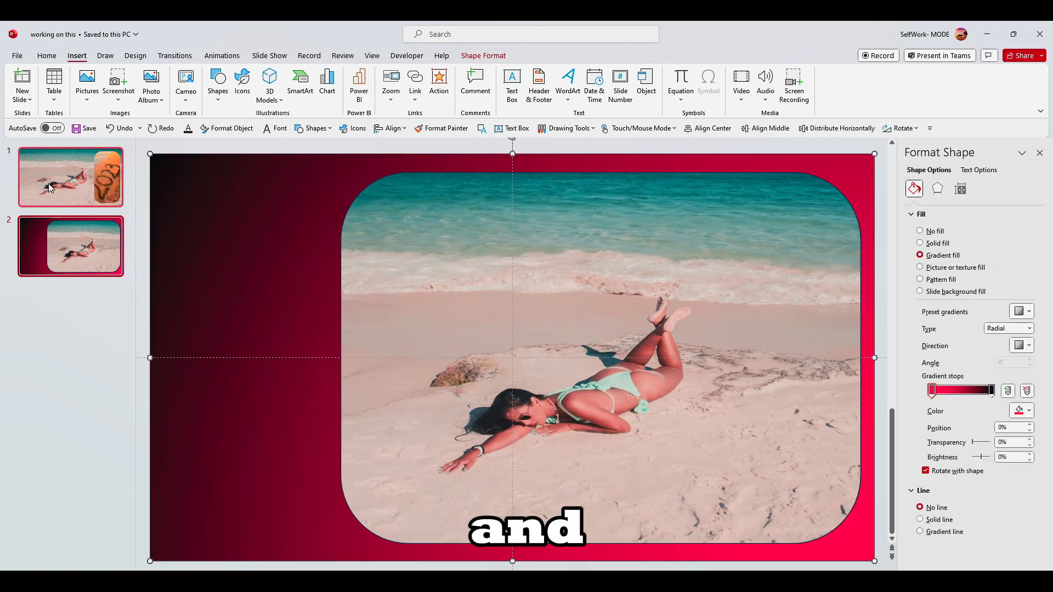
click(51, 190)
drag(969, 307, 986, 308)
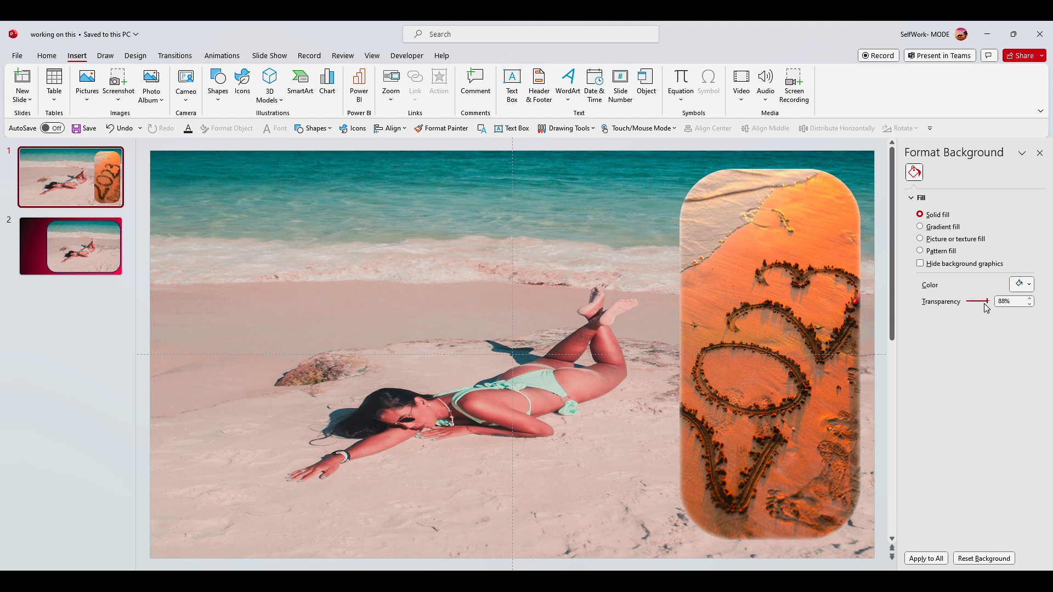
click(920, 226)
Add a shadow with about 21% transparency to slide 1's picture-filled background rectangle.
right_click(559, 215)
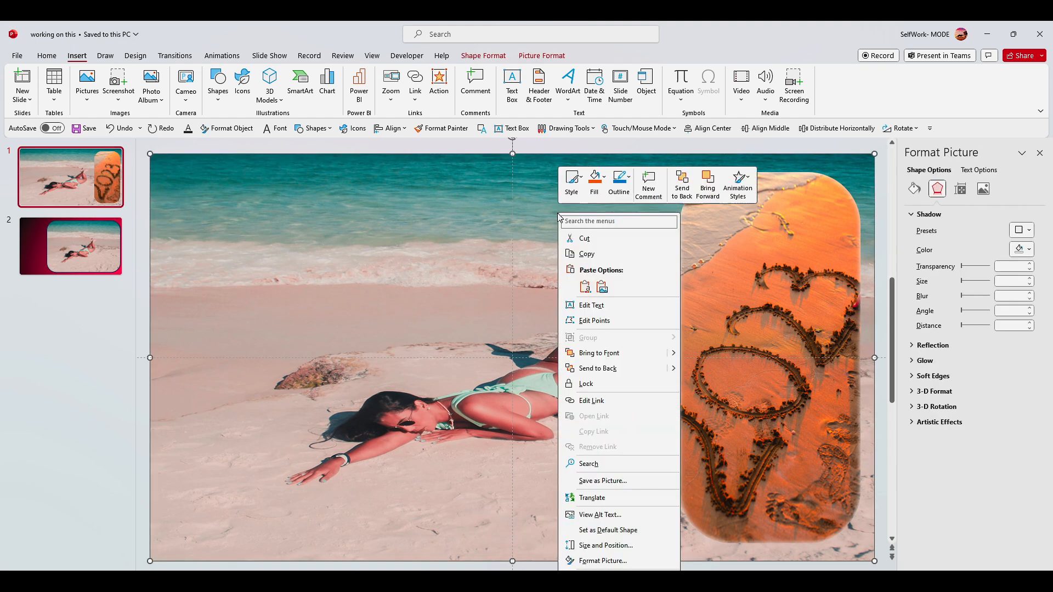
click(598, 562)
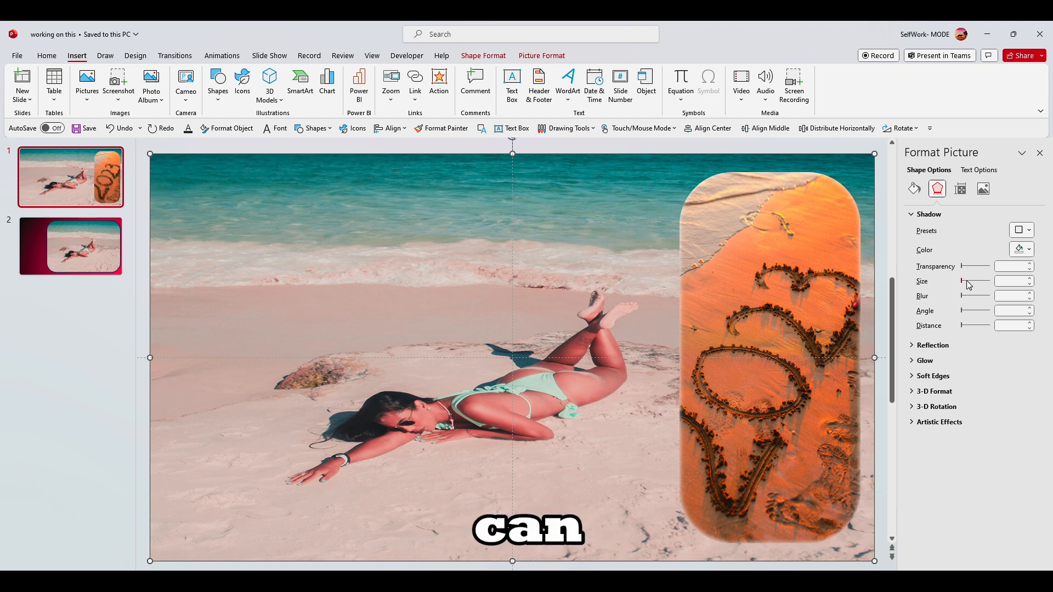
click(976, 266)
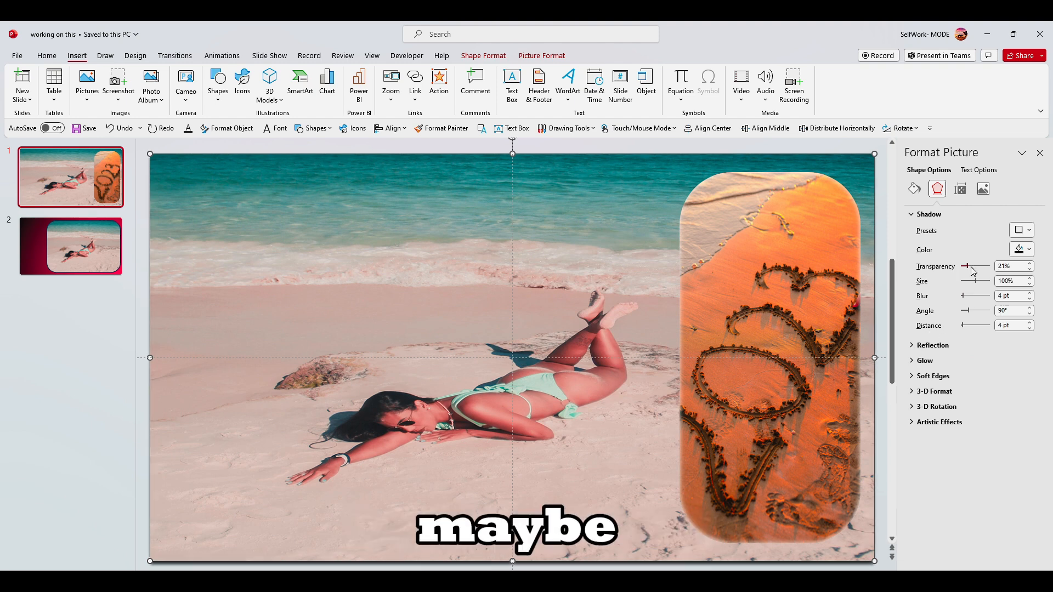
Try a pattern fill on slide 1's background rectangle and switch the rectangle to a gradient fill.
click(915, 189)
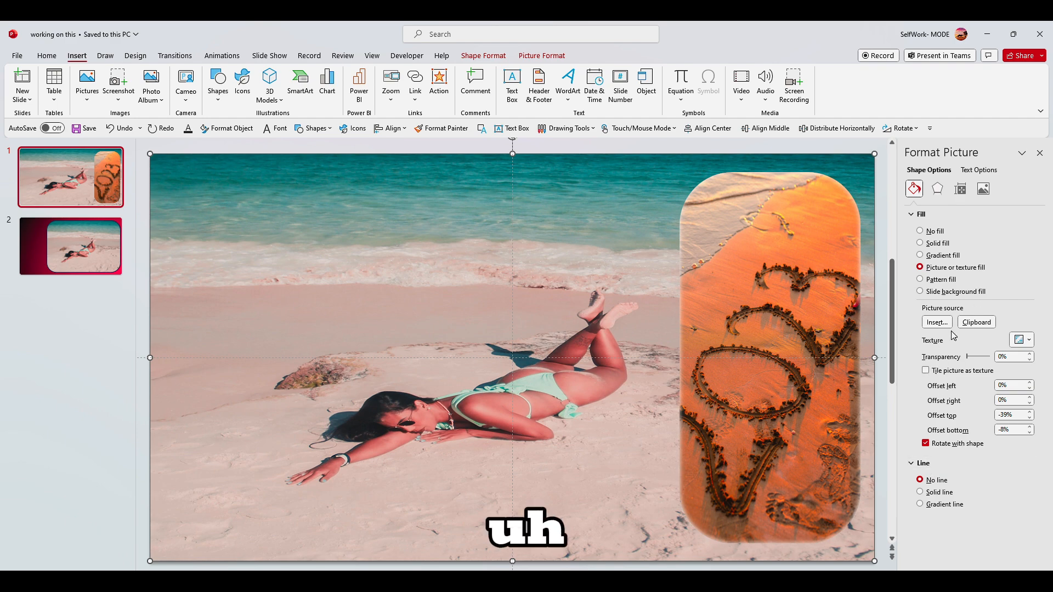
click(939, 279)
click(940, 266)
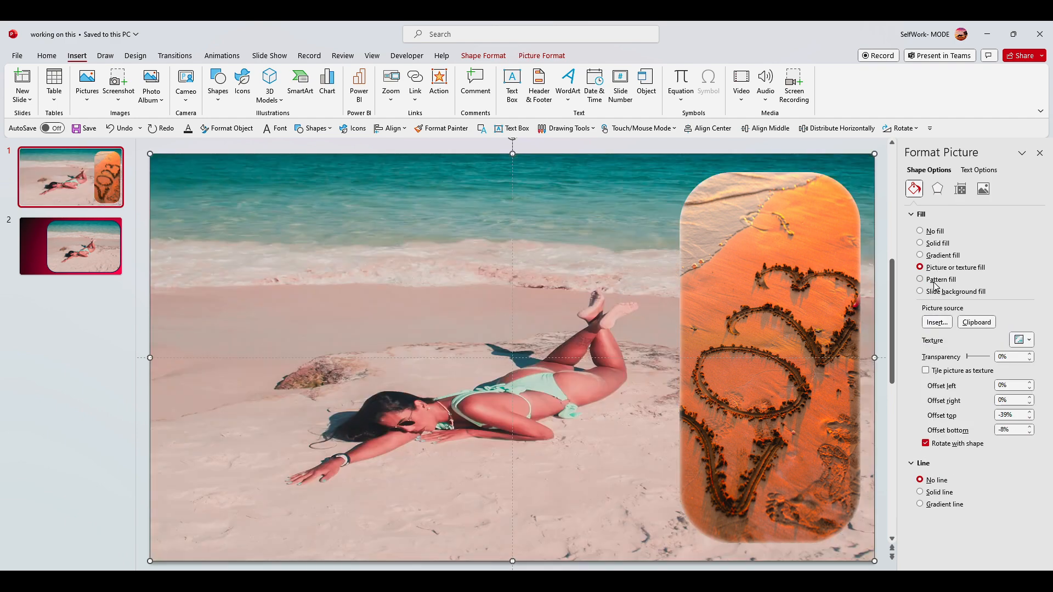
click(938, 280)
click(939, 256)
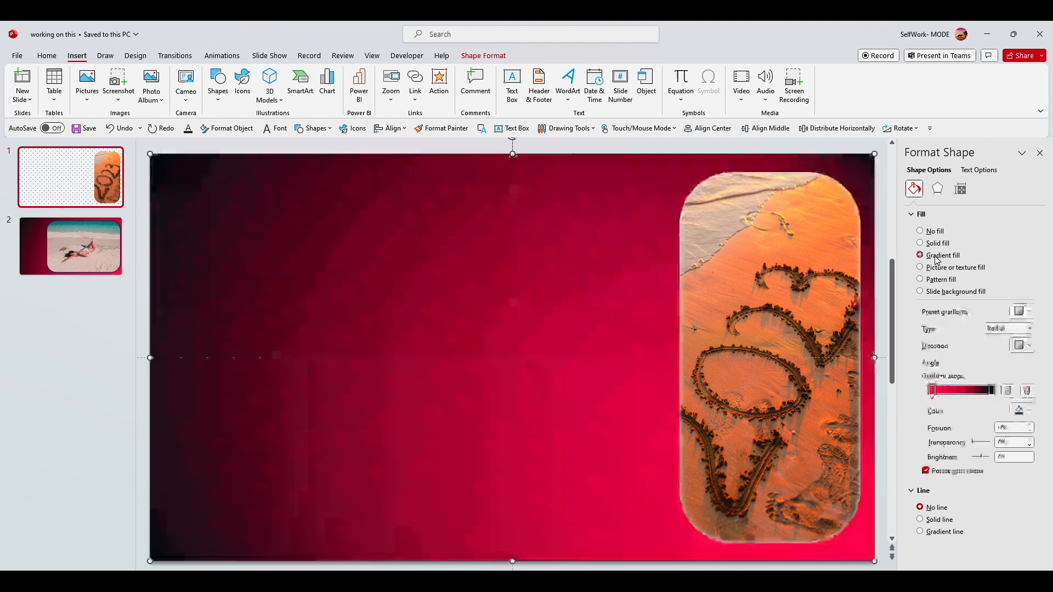
Recolor the red gradient stop of slide 1's background rectangle, trying black and choosing the 35% darker white theme gray.
click(1018, 410)
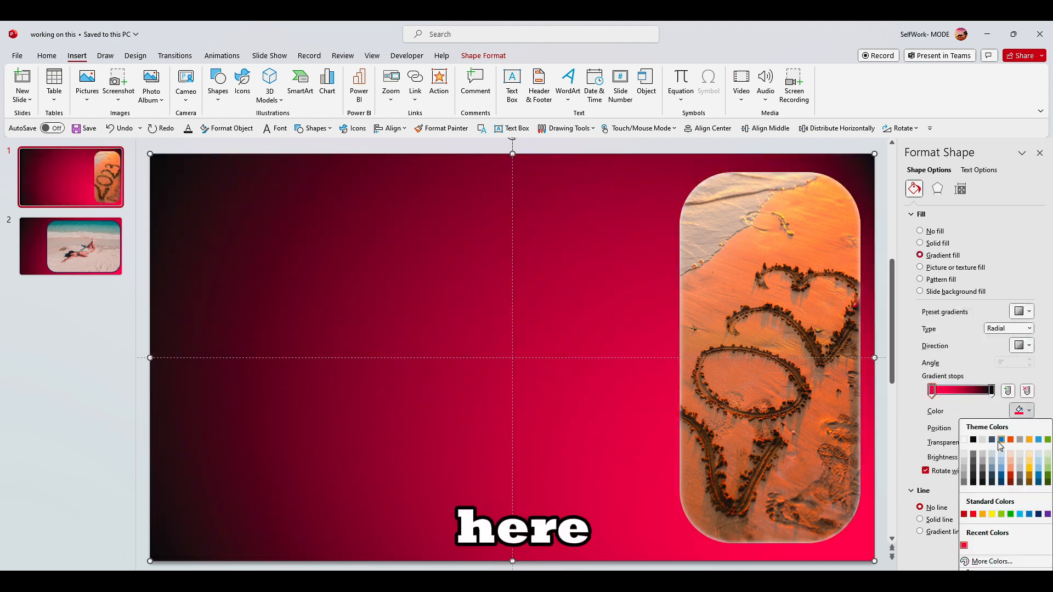
click(974, 441)
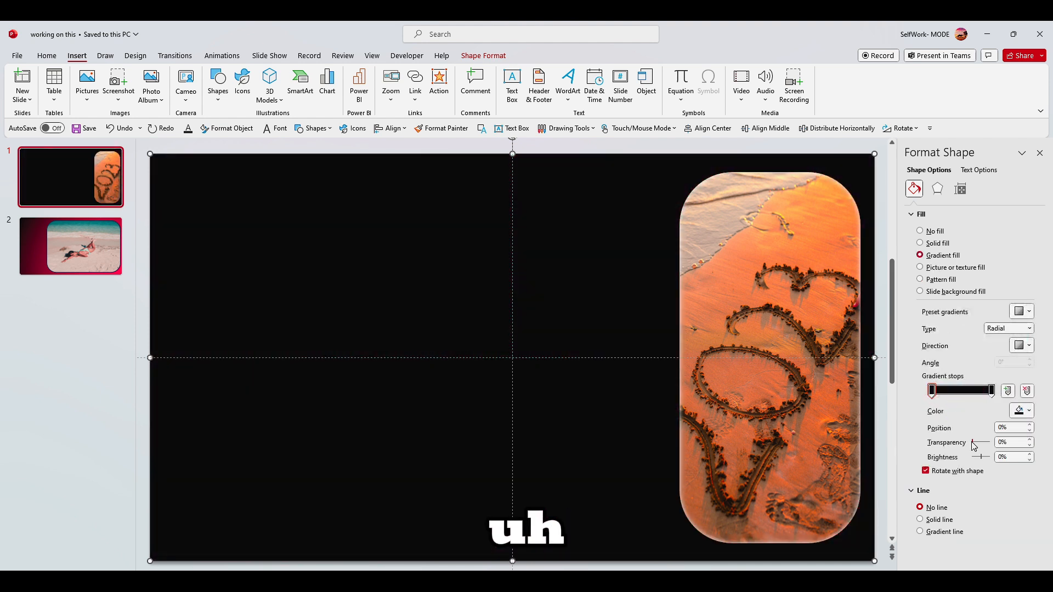
click(1018, 410)
click(965, 479)
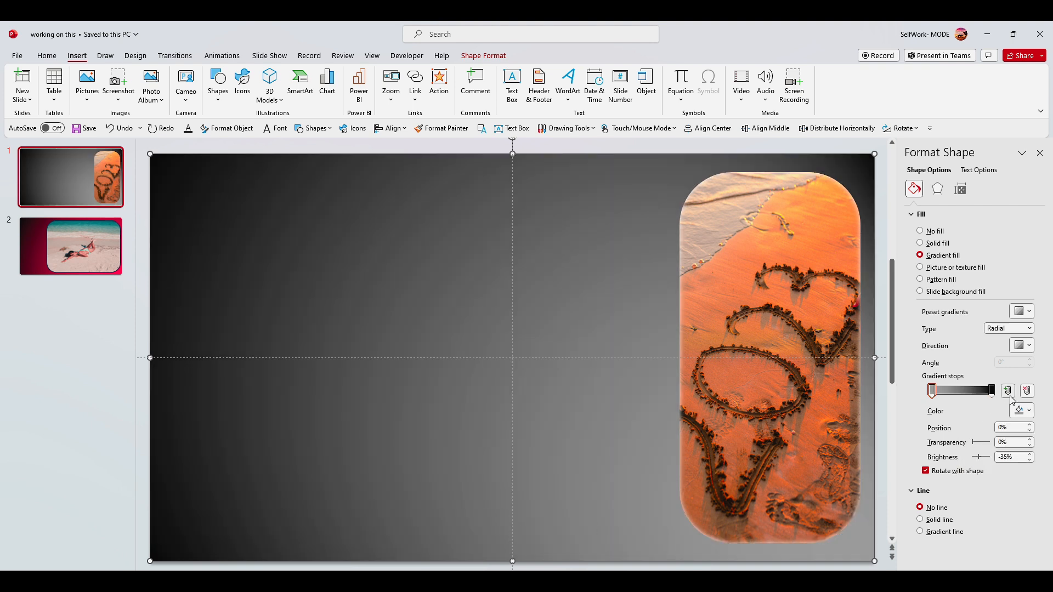
Lighten the gray gradient stop of slide 1's background rectangle to a custom color of RGB 173, 173, 173.
click(1019, 411)
click(988, 562)
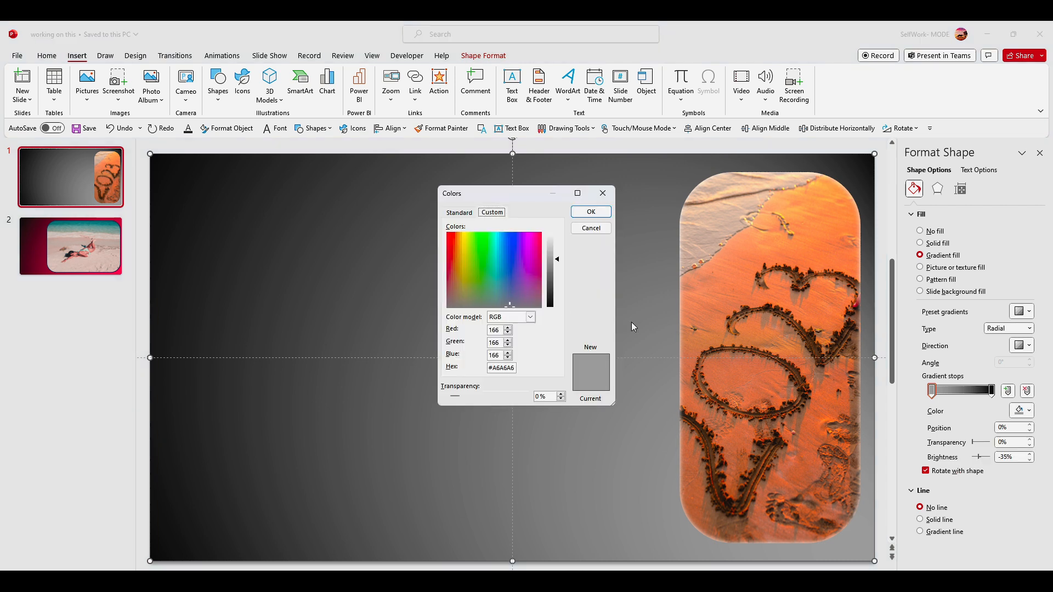
click(557, 270)
mouse_move(559, 275)
mouse_down()
mouse_move(556, 301)
mouse_move(559, 242)
mouse_move(560, 265)
mouse_up()
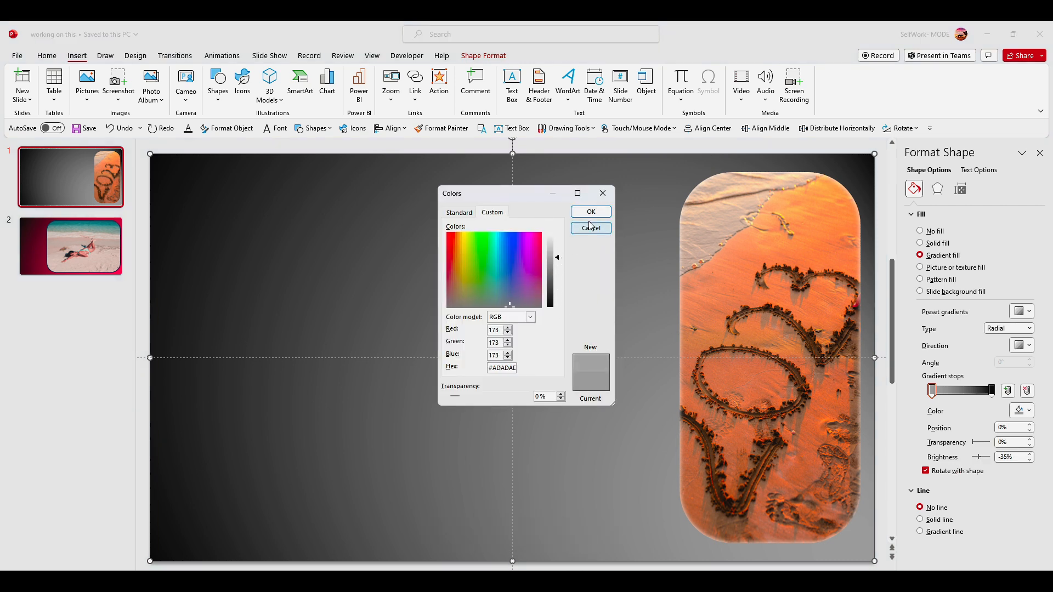
click(591, 211)
click(1019, 428)
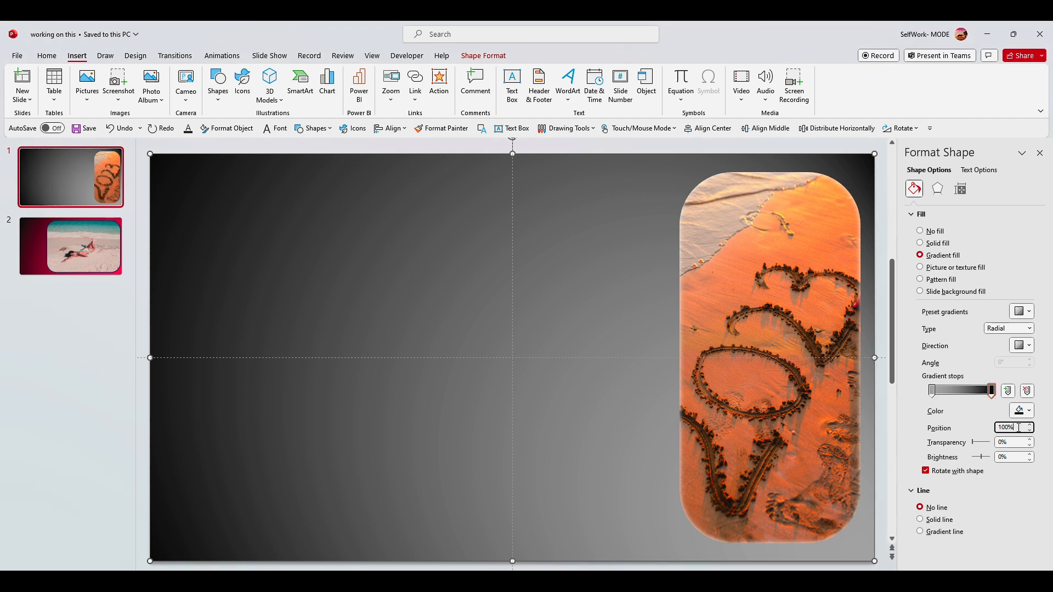
Compare the gradient background rectangles of slides 1 and 2, checking slide 2's fill settings.
click(82, 252)
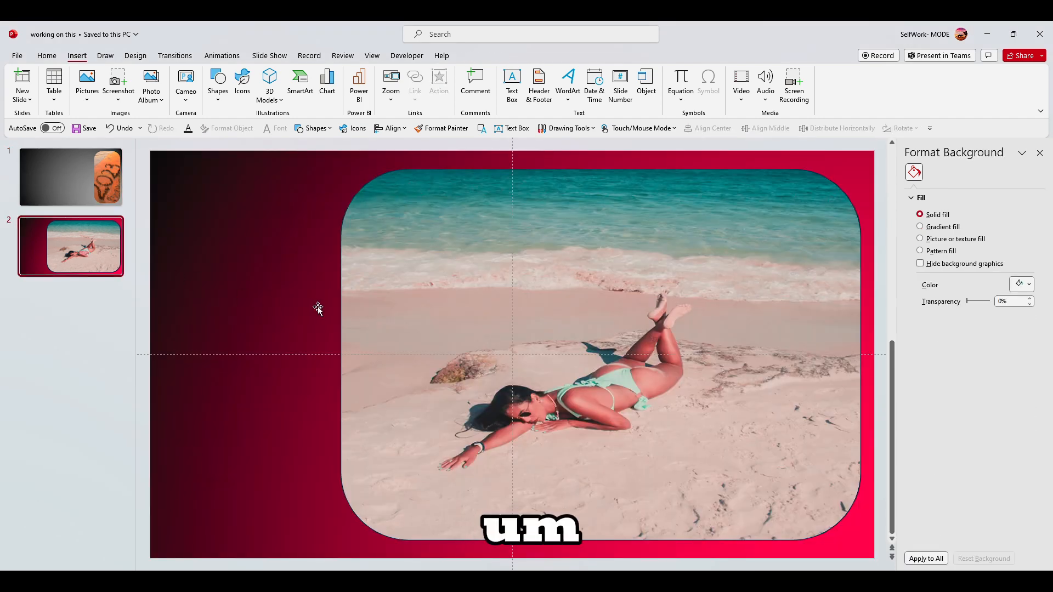
click(291, 285)
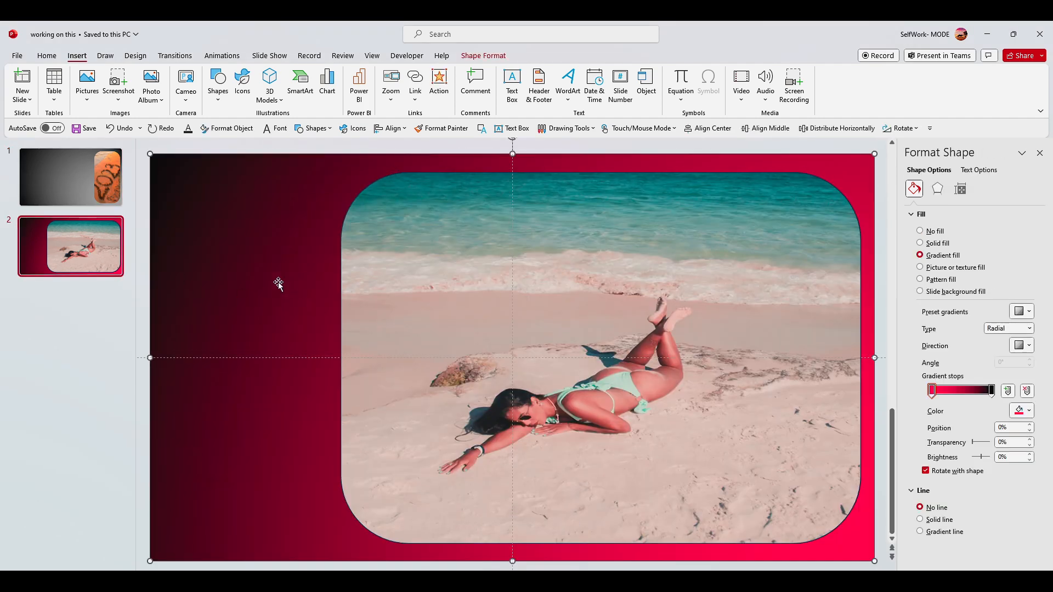
click(84, 202)
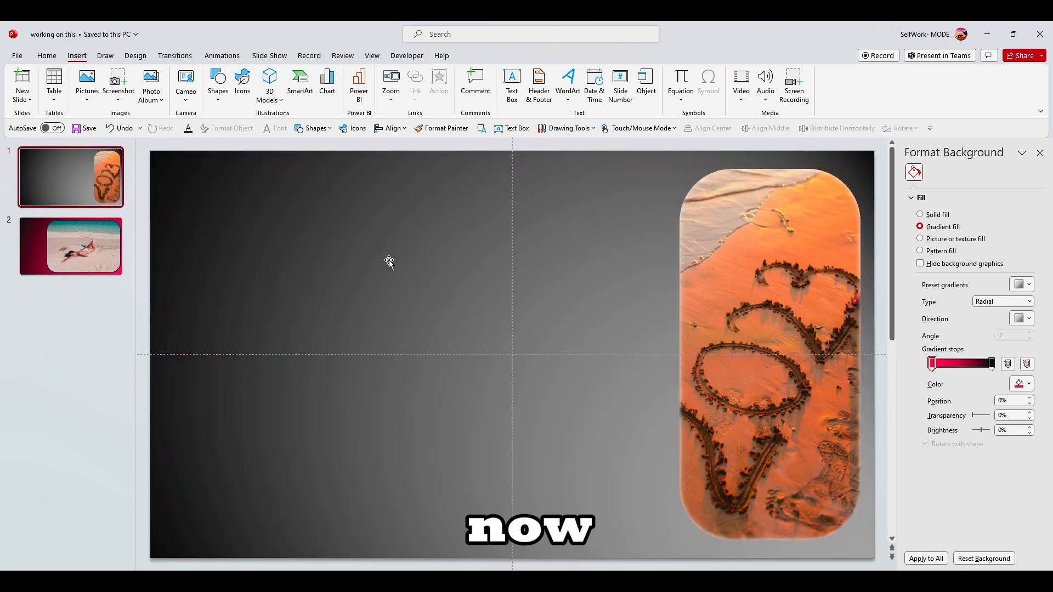
click(101, 249)
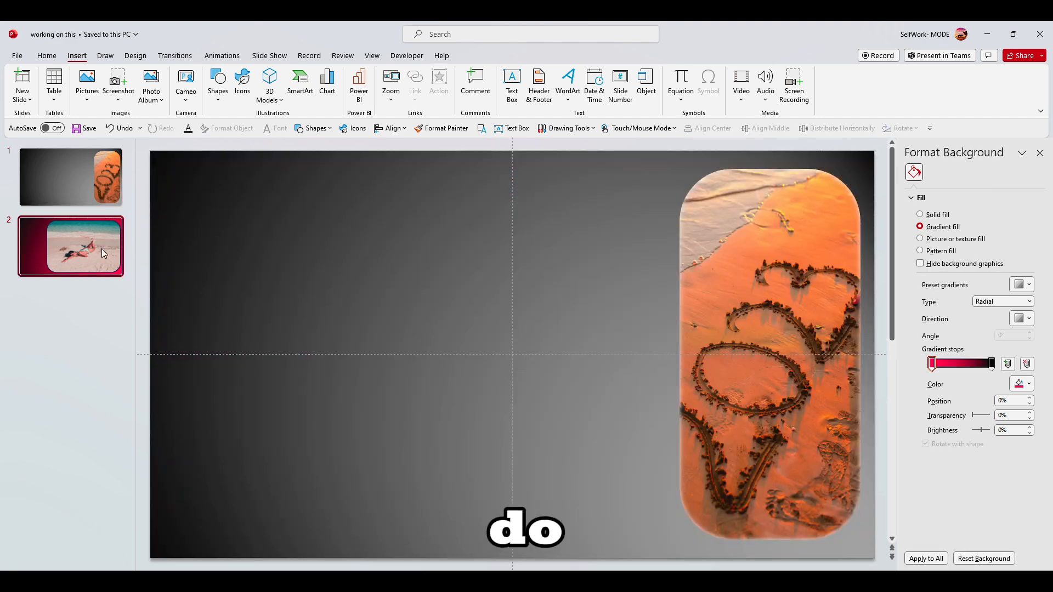
click(95, 185)
click(104, 227)
Apply the Morph transition to slides 1 and 2 together and start the slide show from slide 1.
click(100, 192)
ctrl+click(100, 246)
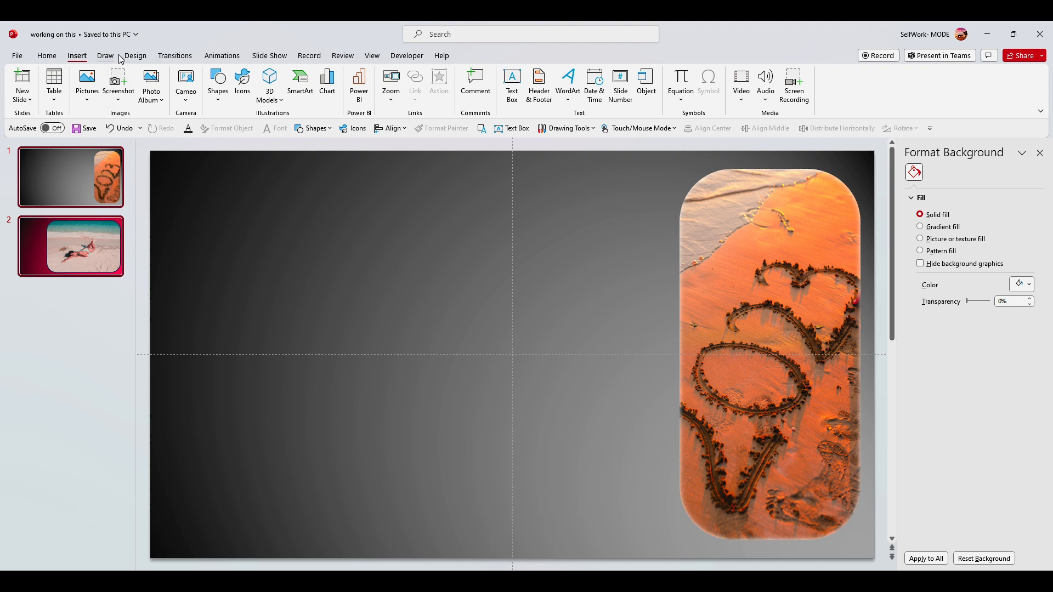
click(175, 56)
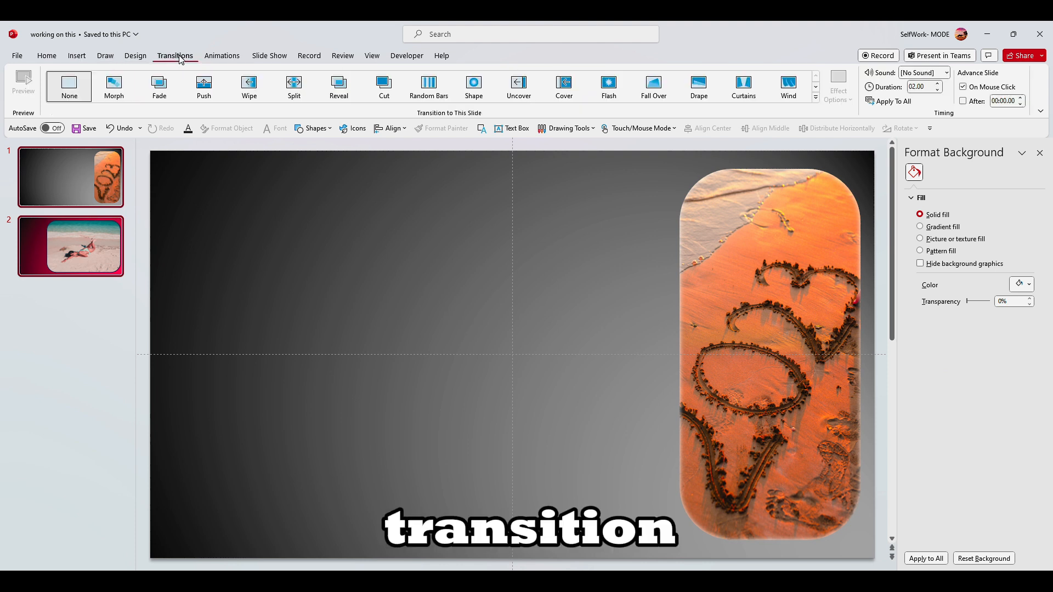
click(114, 86)
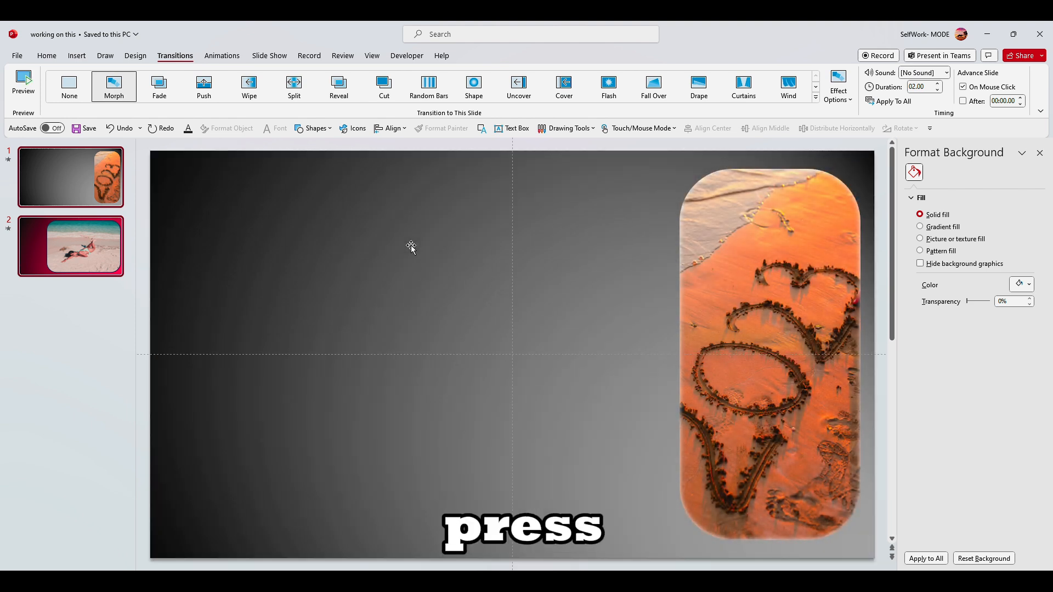
key(shift+F5)
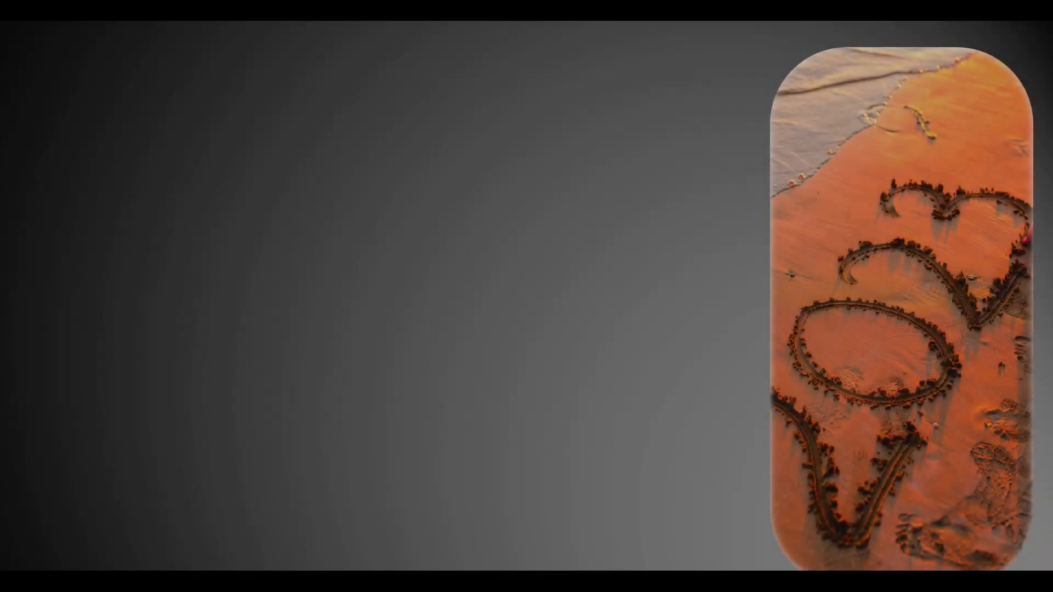